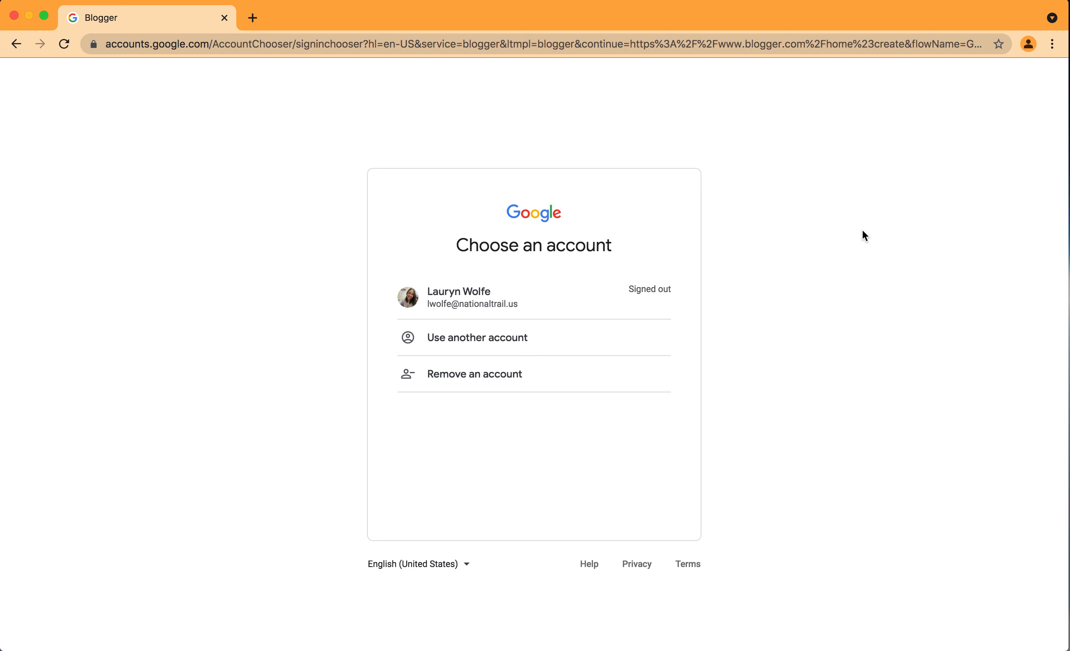
Sign in to Blogger with the listed Google account by entering the account password
{"action": "left_click", "coordinate": [496, 309]}
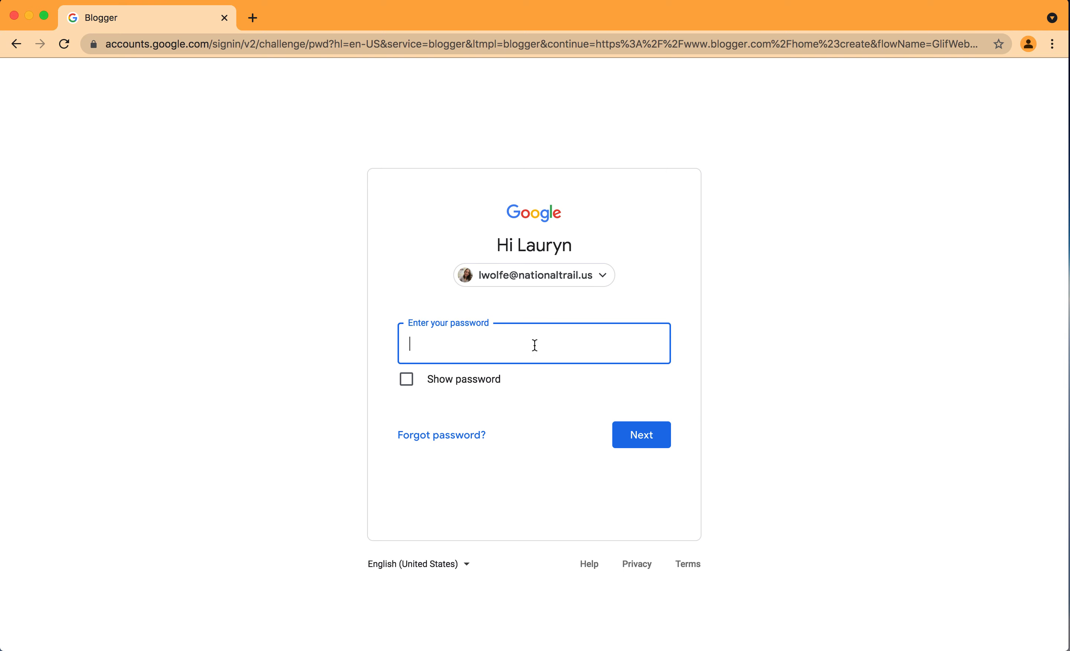
{"action": "type", "text": "•••••••••••••"}
{"action": "key", "text": "Return"}
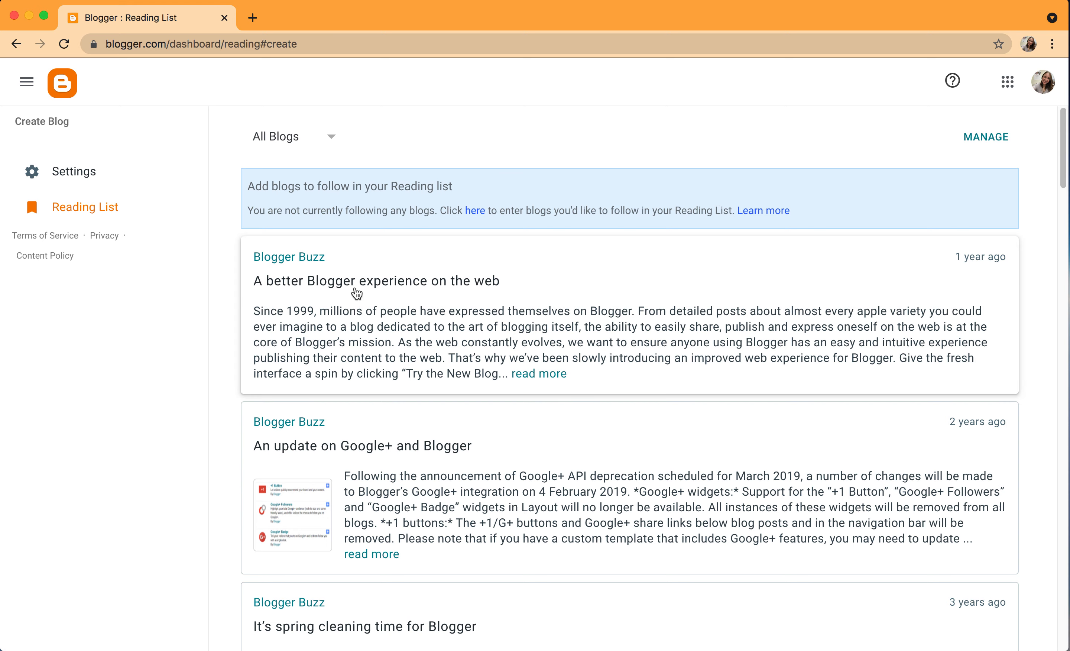
Start creating a new blog and enter the teacher's name followed by "Romeo and Juliet" as its title
{"action": "scroll", "coordinate": [229, 330], "scroll_direction": "down", "scroll_amount": 5}
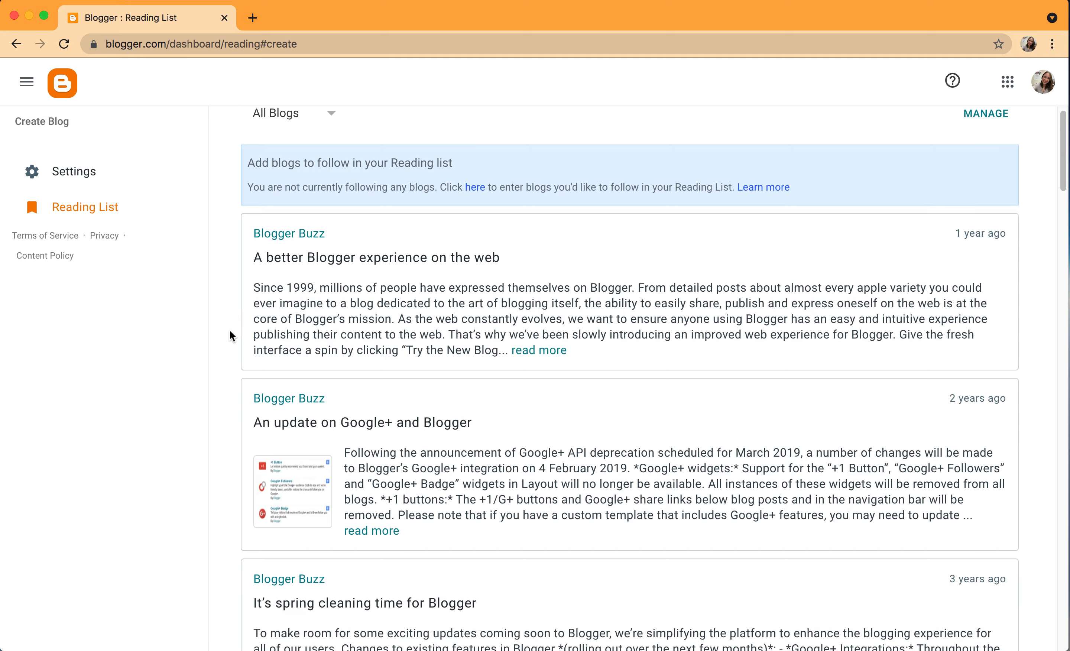
{"action": "scroll", "coordinate": [230, 331], "scroll_direction": "down", "scroll_amount": 20}
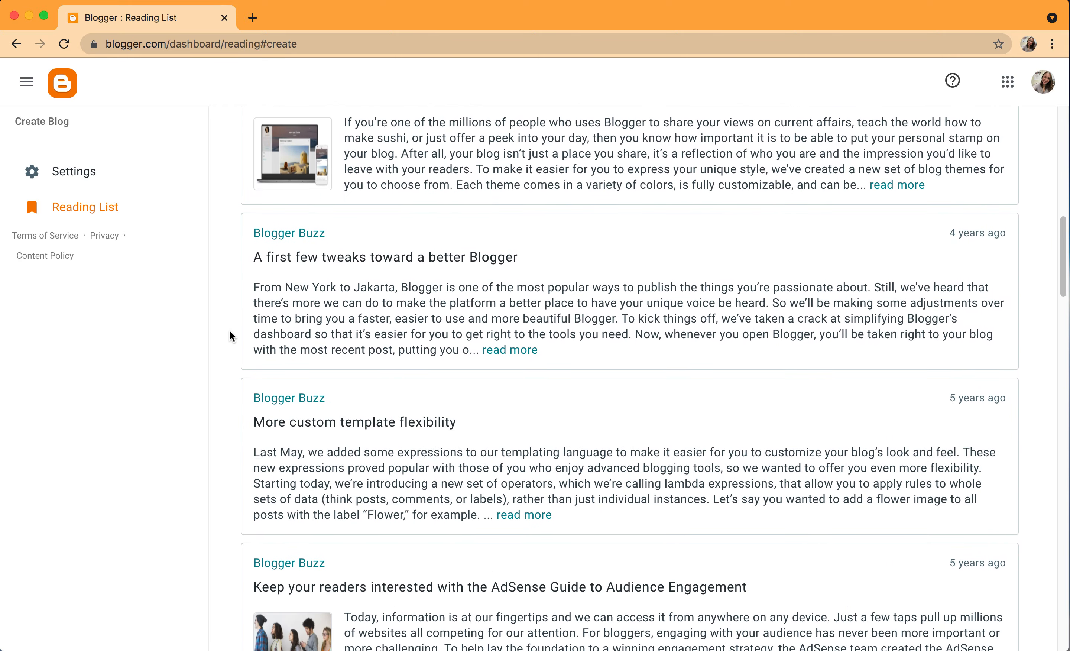
{"action": "scroll", "coordinate": [231, 332], "scroll_direction": "up", "scroll_amount": 20}
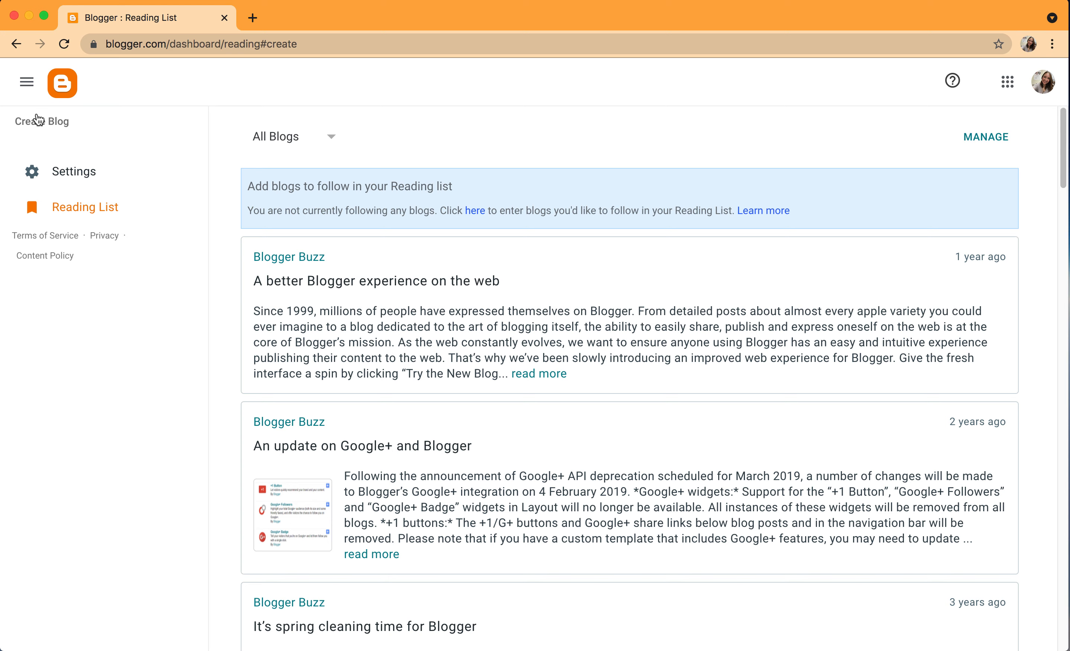
{"action": "left_click", "coordinate": [51, 127]}
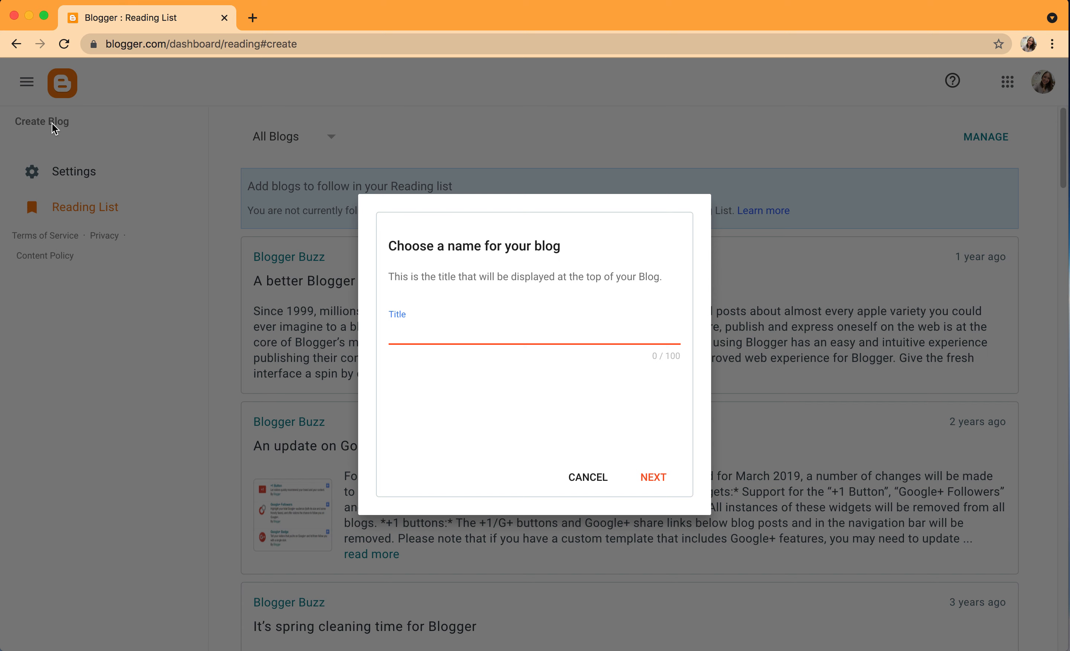
{"action": "type", "text": "Mrs. Wolfe's Romeo and Juliet"}
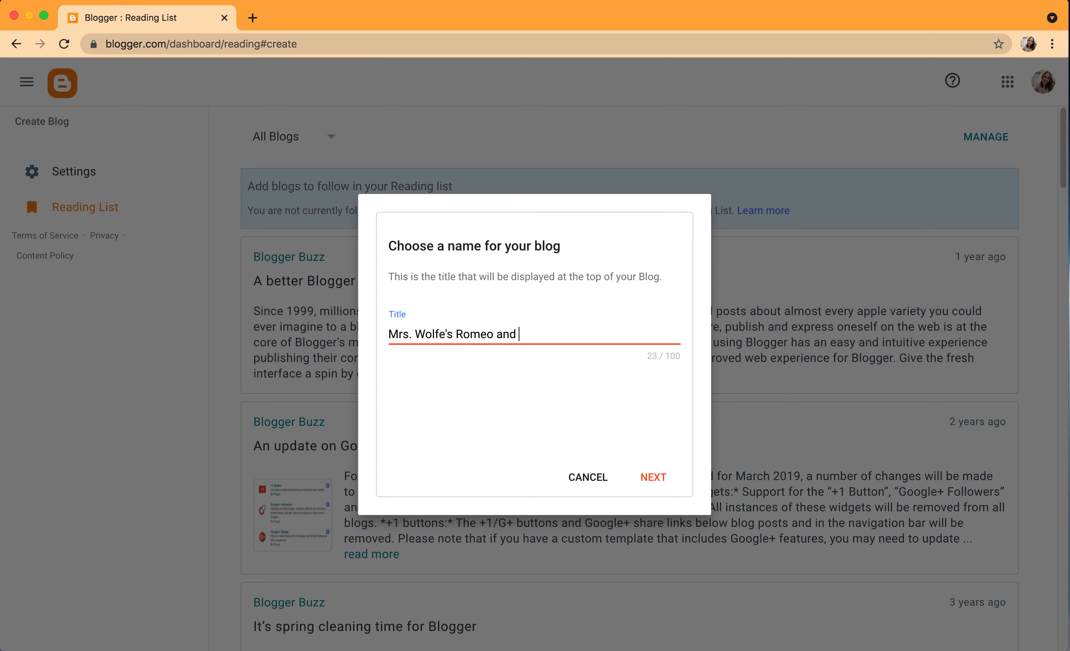
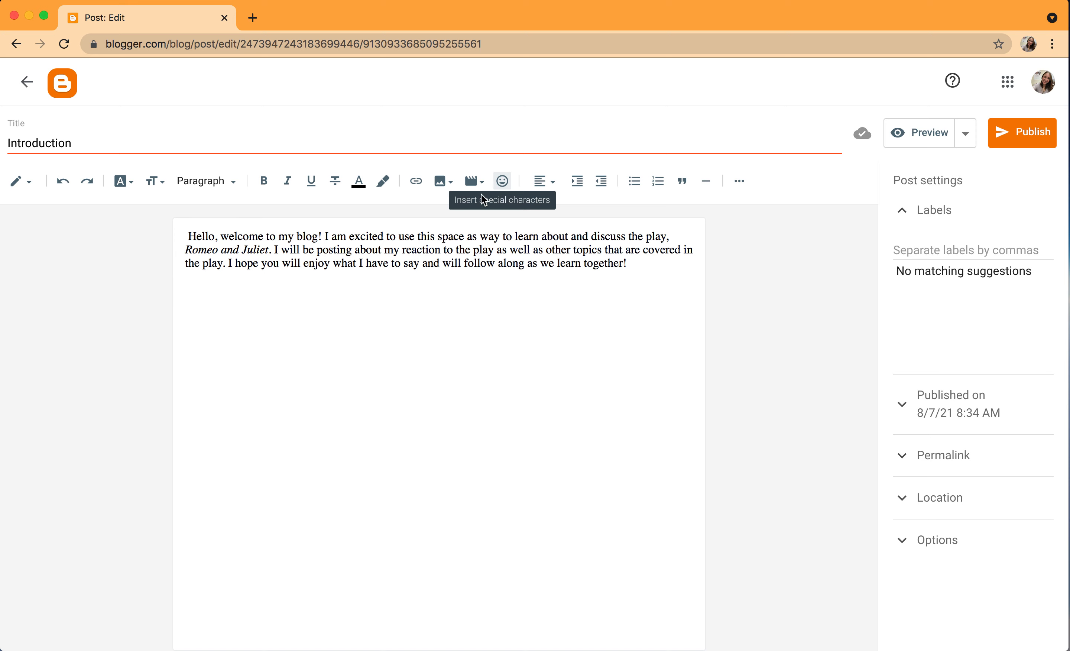
Review the image source options for the Introduction post and place the cursor below the paragraph
{"action": "left_click", "coordinate": [358, 359]}
{"action": "left_click", "coordinate": [442, 181]}
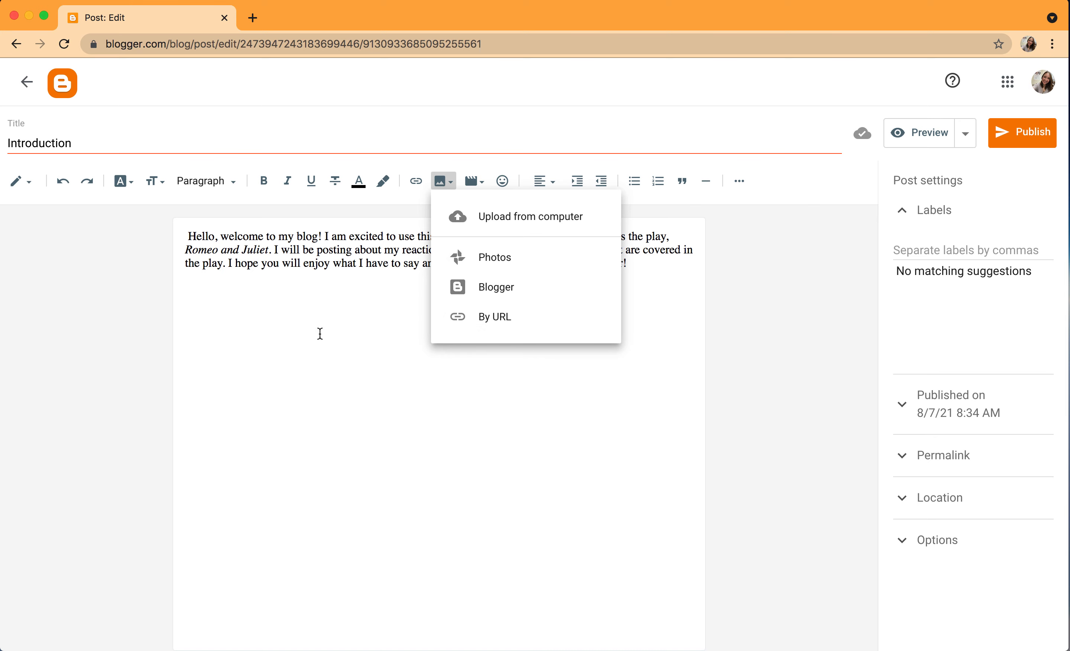
{"action": "left_click", "coordinate": [311, 320]}
Search Google Images for "romeo and juliet" in a new browser tab
{"action": "left_click", "coordinate": [252, 17]}
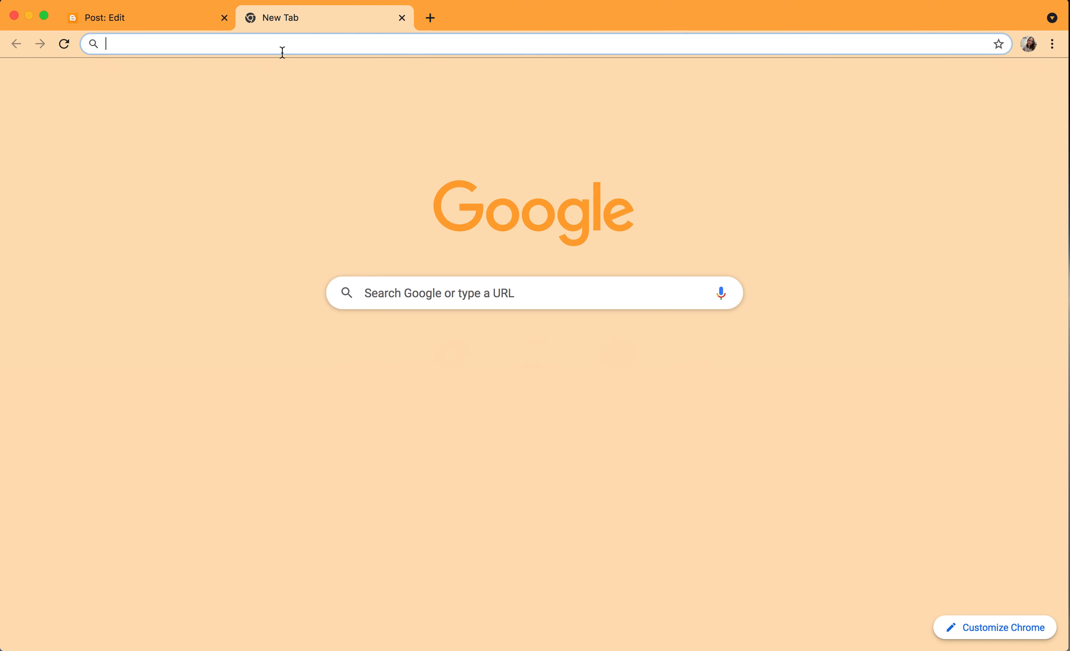
{"action": "type", "text": "romeo "}
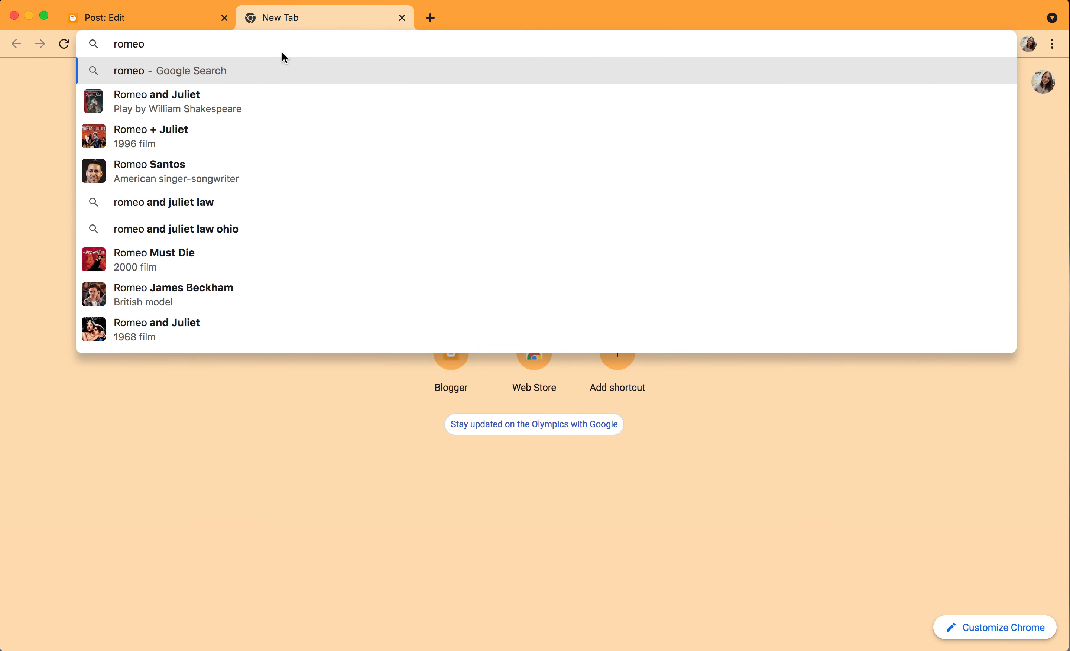
{"action": "type", "text": "and ju"}
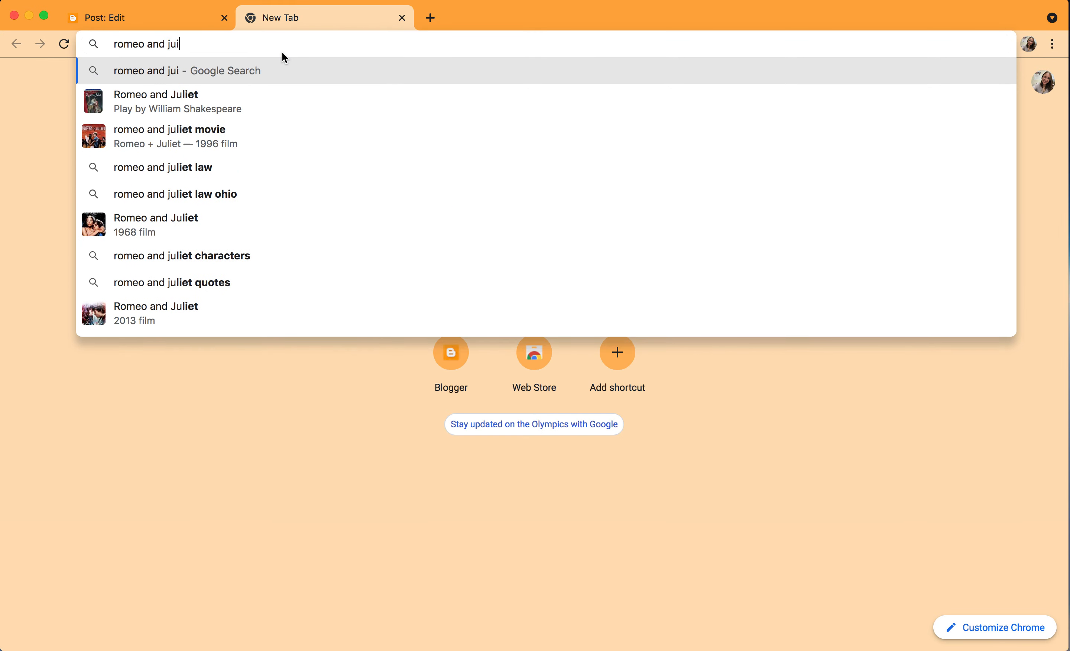
{"action": "type", "text": "liet"}
{"action": "key", "text": "Return"}
{"action": "left_click", "coordinate": [204, 145]}
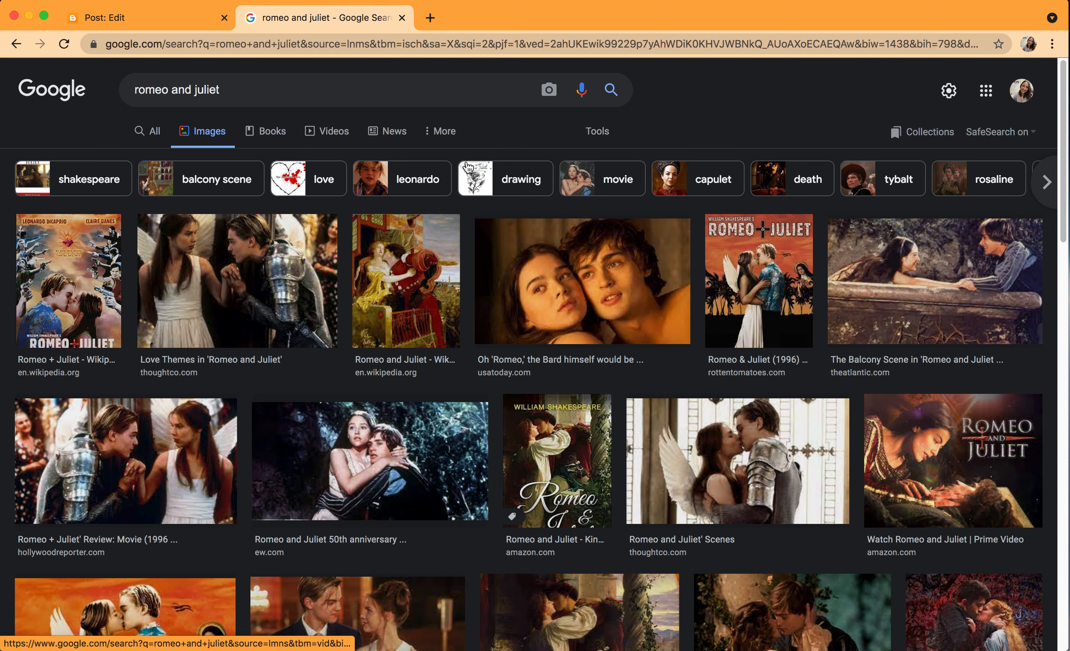
Filter the image results by usage rights to Creative Commons licenses
{"action": "left_click", "coordinate": [450, 145]}
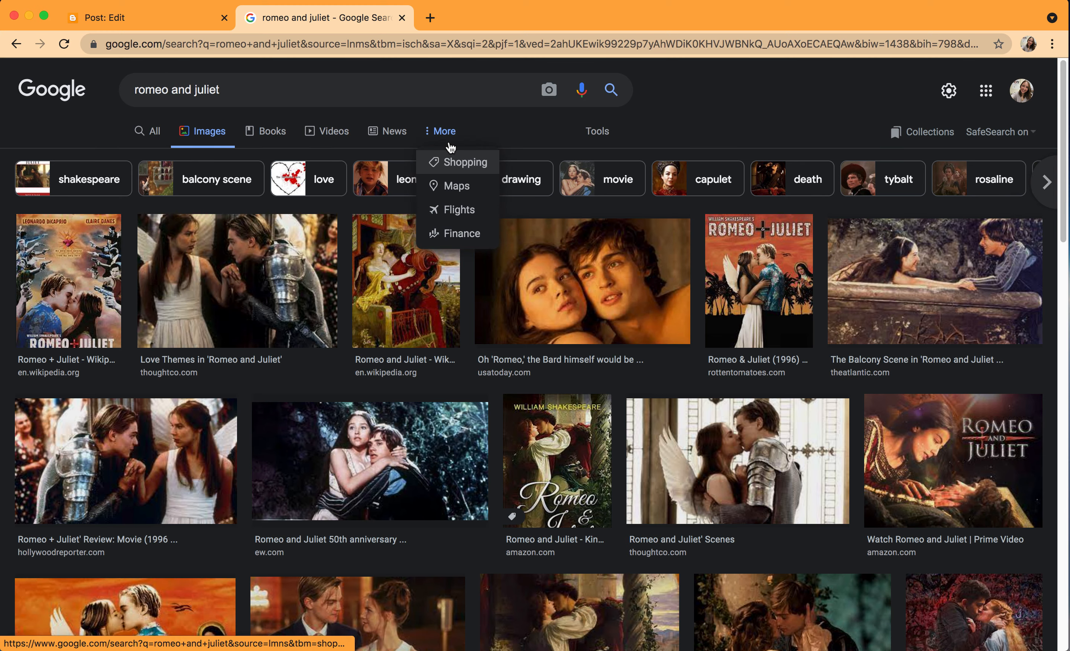
{"action": "left_click", "coordinate": [599, 133]}
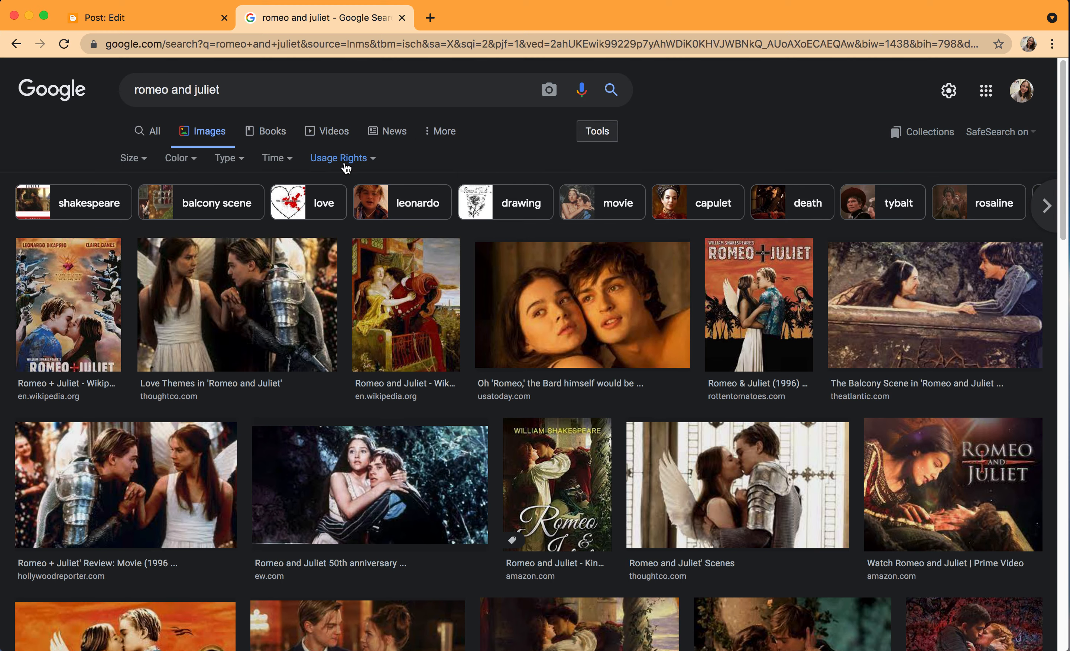
{"action": "left_click", "coordinate": [346, 166]}
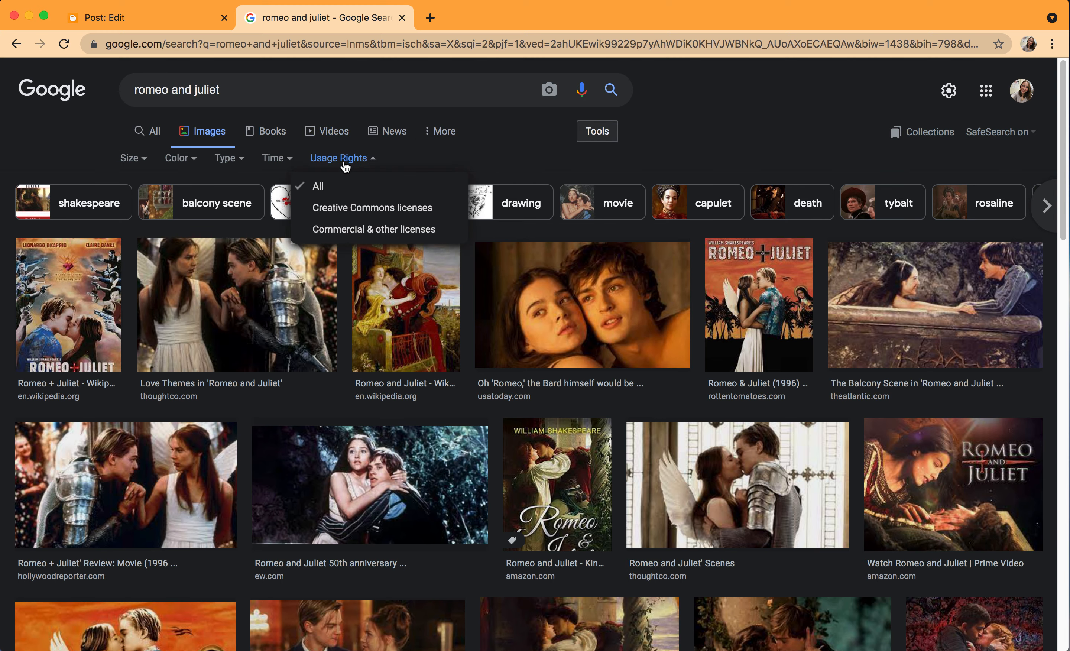
{"action": "left_click", "coordinate": [367, 211]}
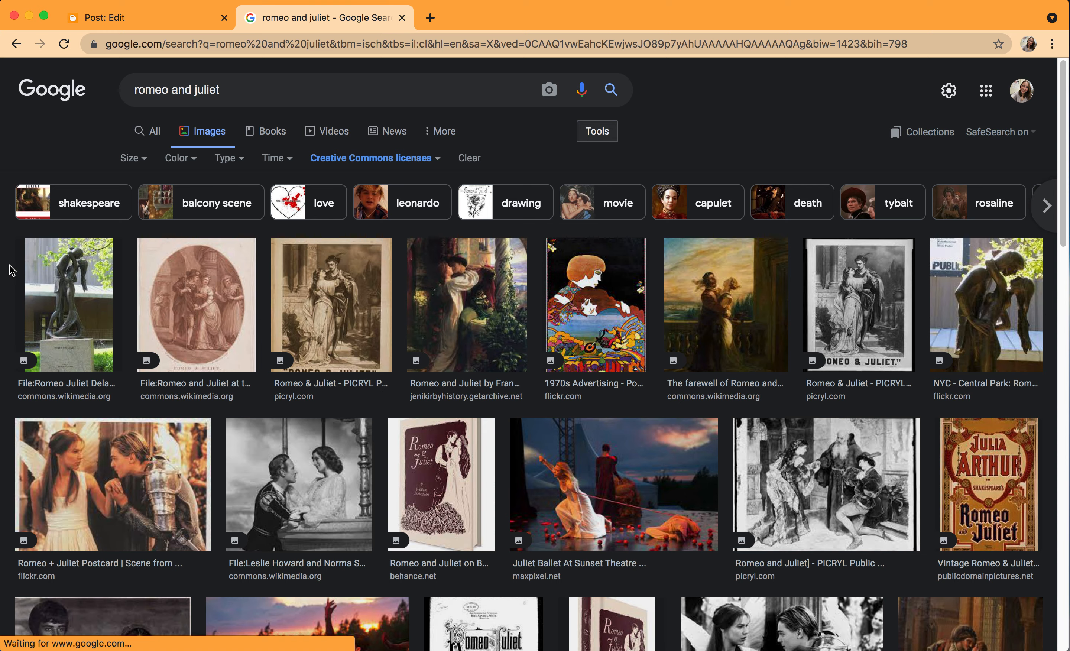
Browse the filtered images and open the preview of the maxpixel.net "Juliet Ballet At Sunset Theatre" photo
{"action": "scroll", "coordinate": [3, 292], "scroll_direction": "down", "scroll_amount": 5}
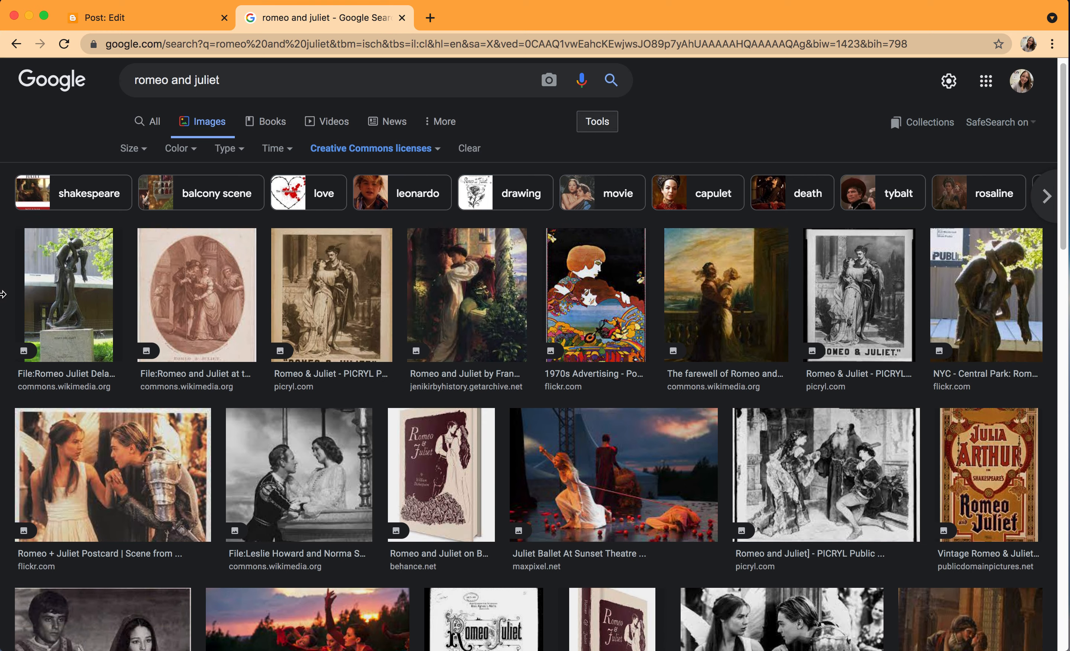
{"action": "scroll", "coordinate": [3, 294], "scroll_direction": "down", "scroll_amount": 3}
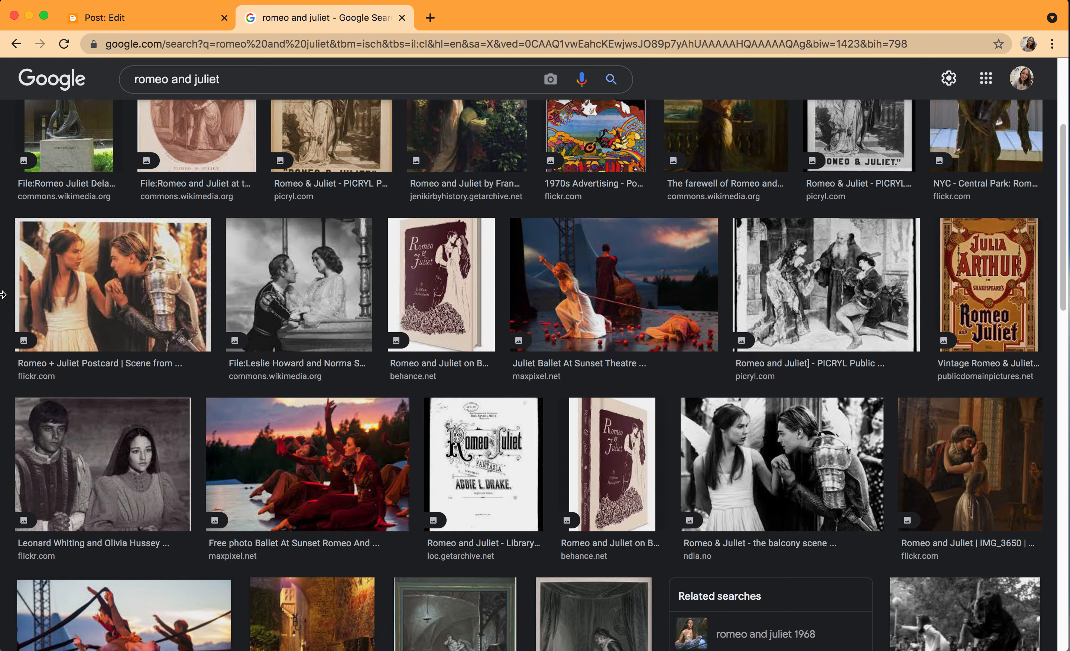
{"action": "scroll", "coordinate": [3, 293], "scroll_direction": "up", "scroll_amount": 1}
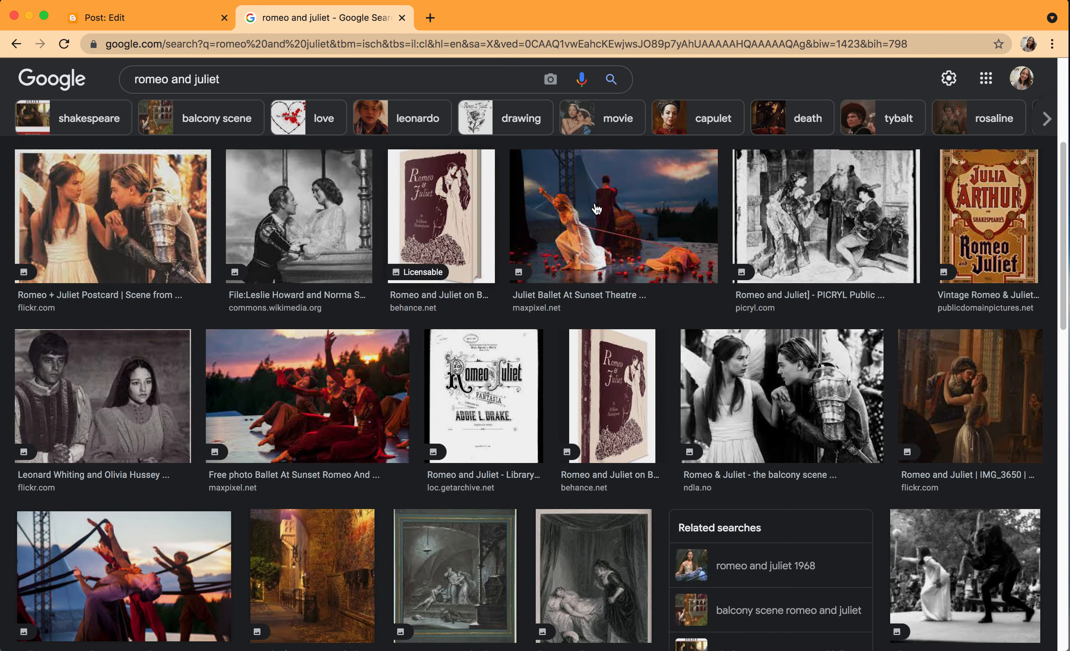
{"action": "scroll", "coordinate": [616, 237], "scroll_direction": "up", "scroll_amount": 3}
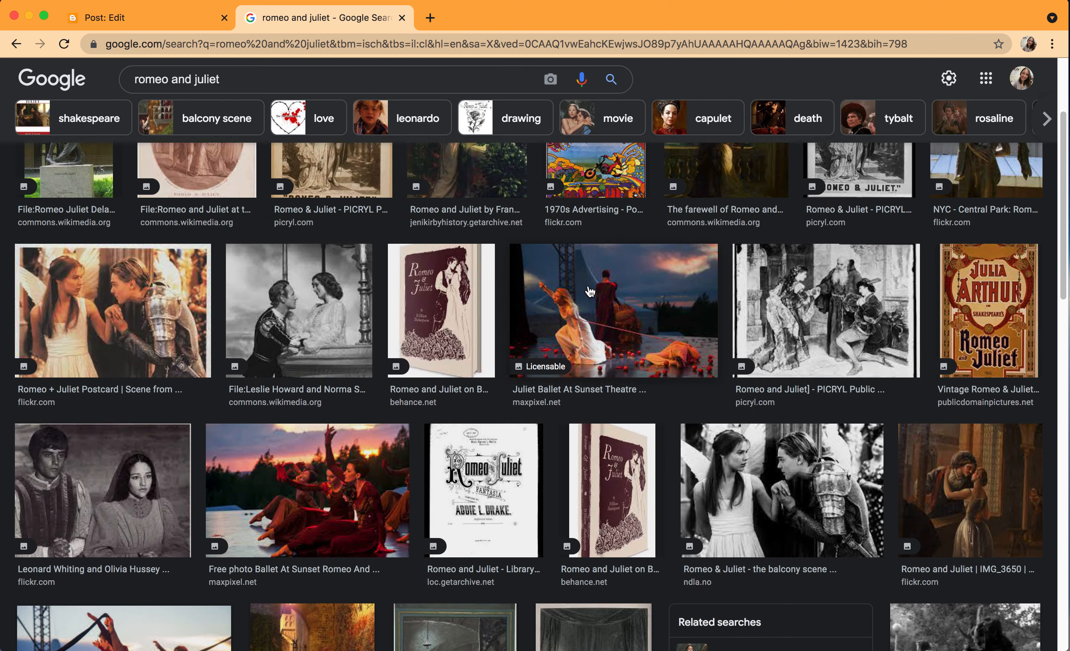
{"action": "left_click", "coordinate": [657, 289]}
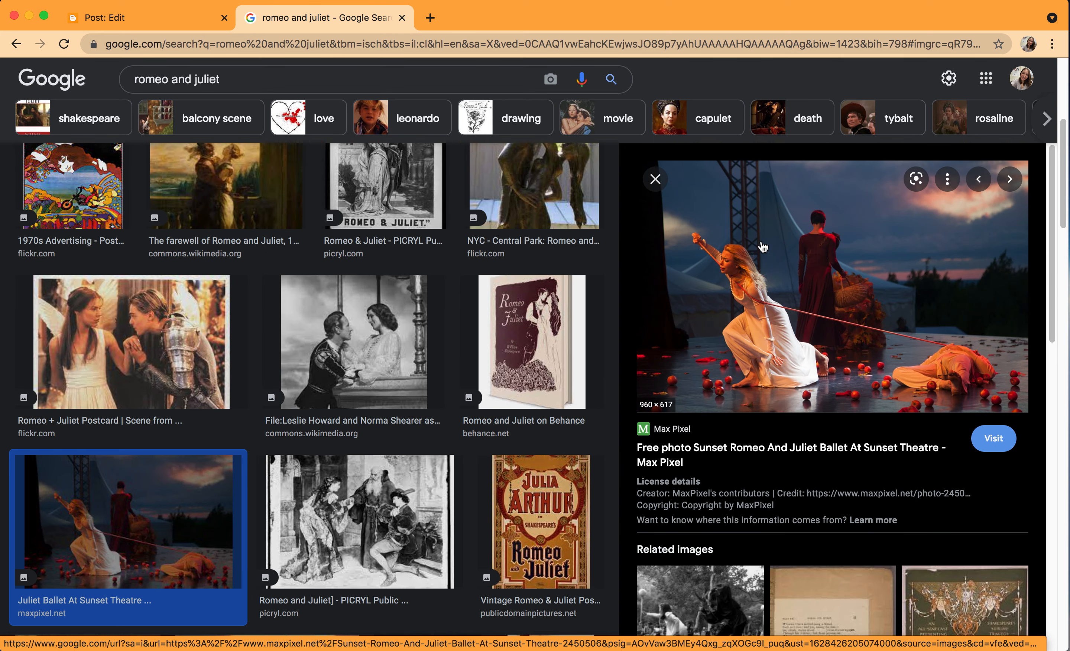
Save the previewed ballet photo to the Desktop as a JPEG image
{"action": "right_click", "coordinate": [734, 241]}
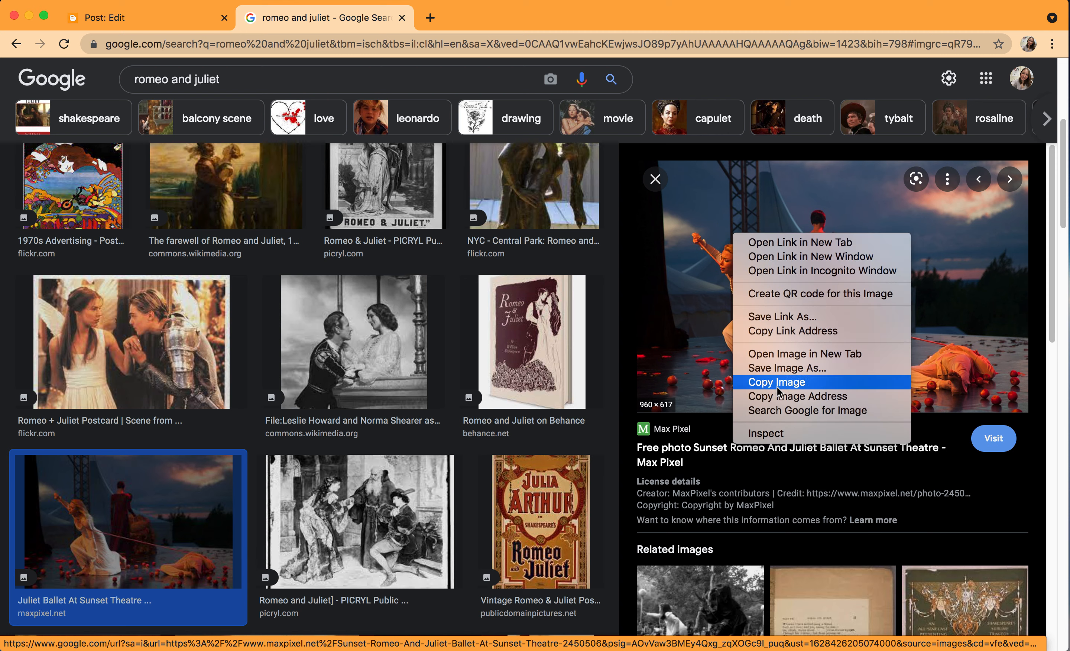
{"action": "left_click", "coordinate": [783, 369]}
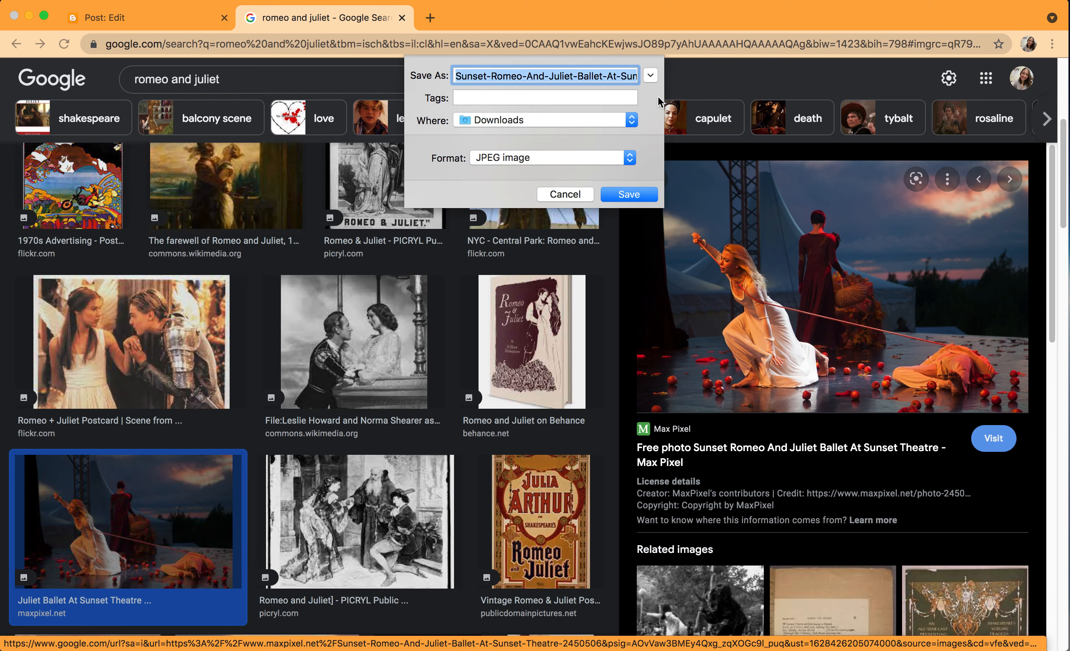
{"action": "left_click", "coordinate": [554, 120]}
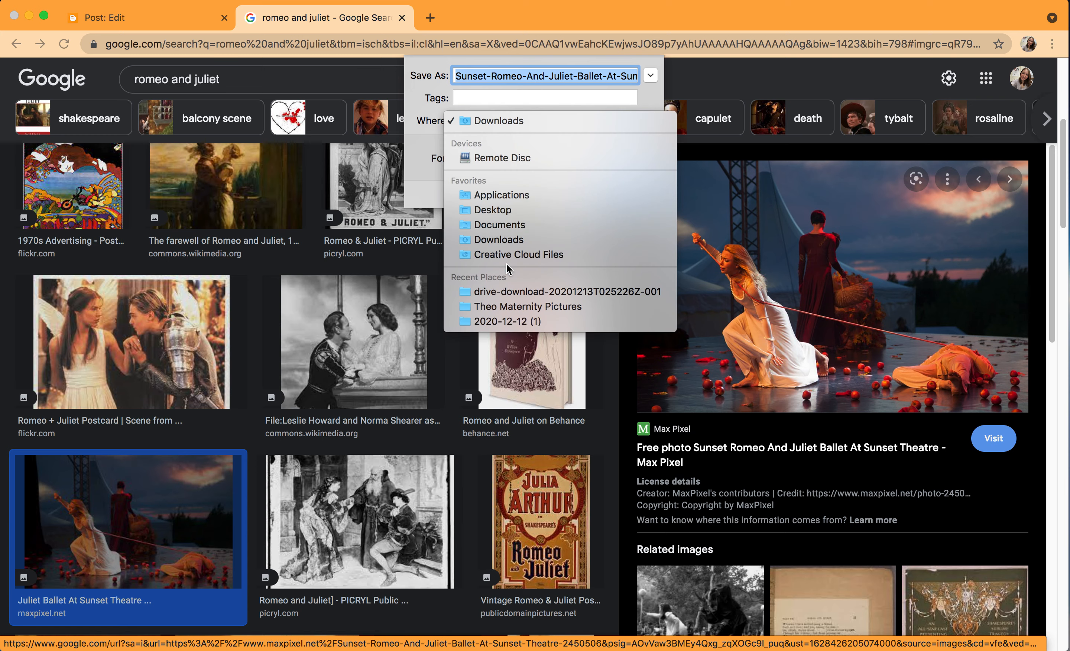
{"action": "left_click", "coordinate": [520, 211]}
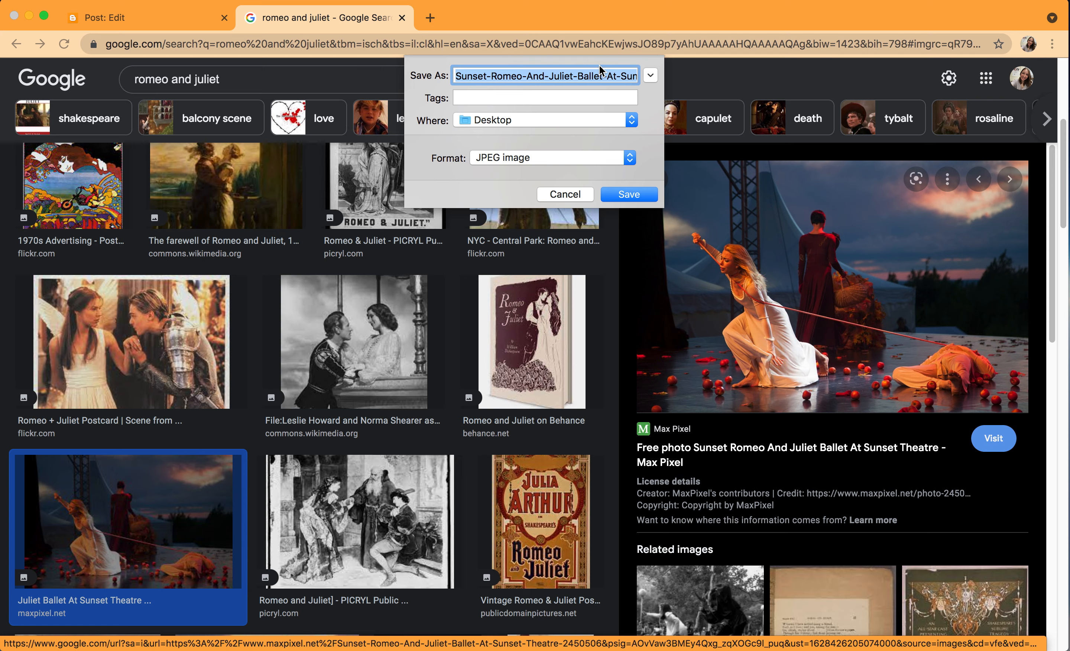
{"action": "left_click", "coordinate": [634, 197]}
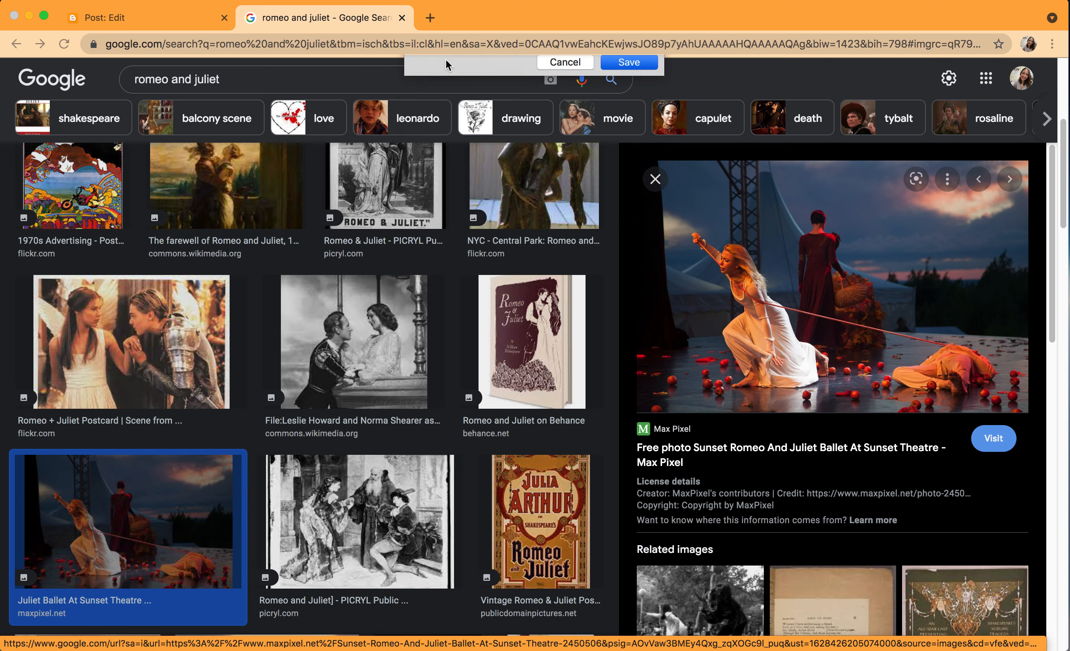
Return to the Introduction post and insert the saved Sunset-Romeo ballet JPEG from the Desktop below the paragraph
{"action": "left_click", "coordinate": [162, 22]}
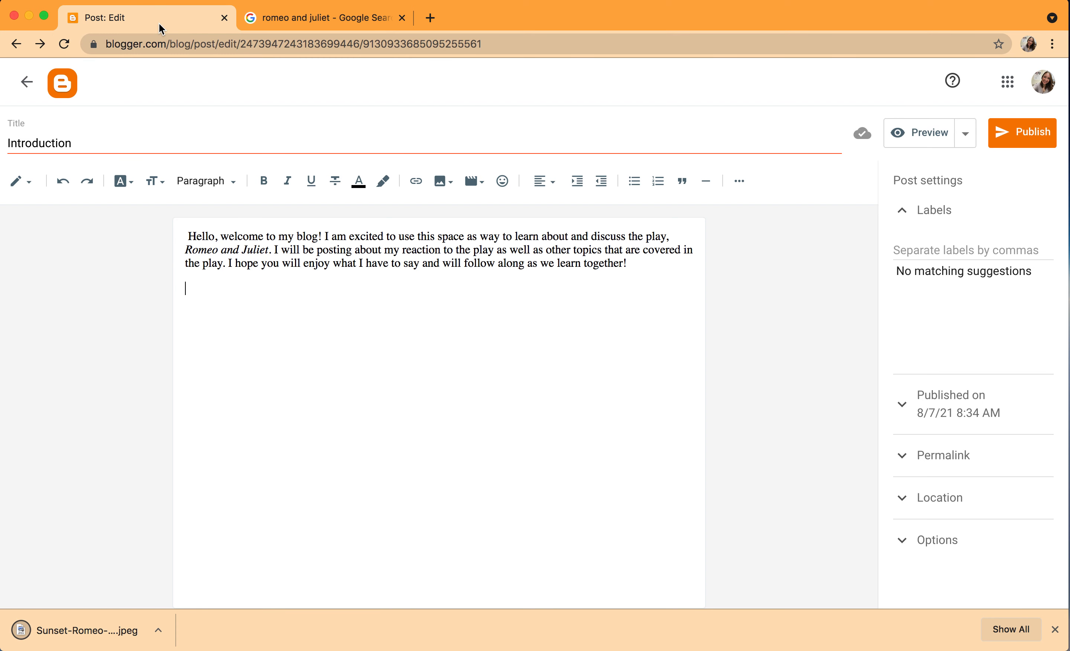
{"action": "left_click", "coordinate": [441, 187]}
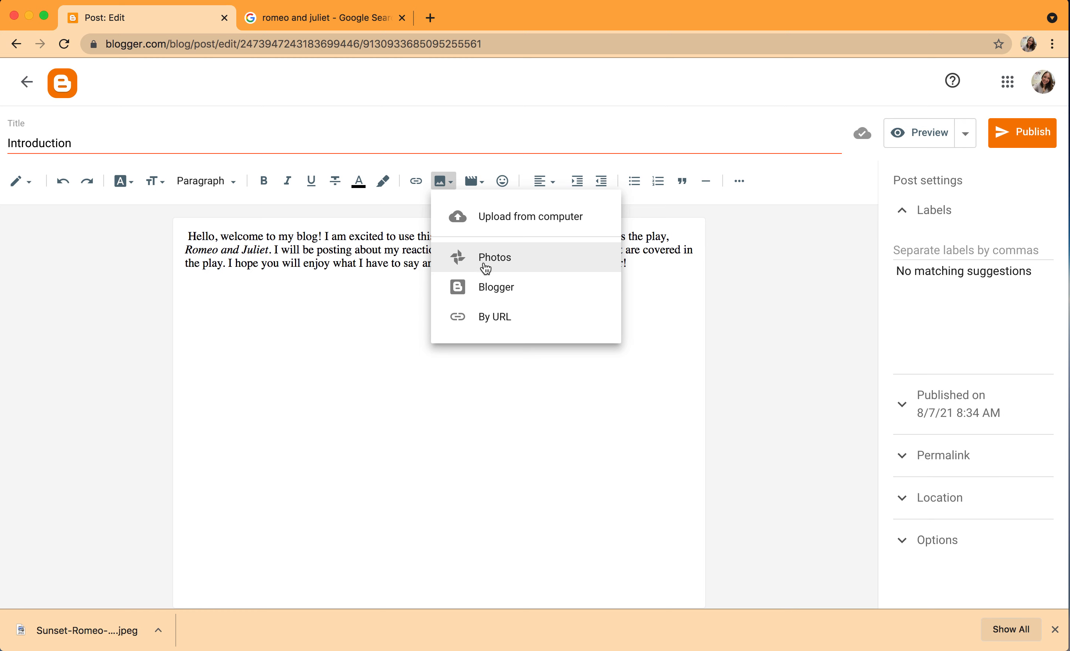
{"action": "left_click", "coordinate": [488, 218]}
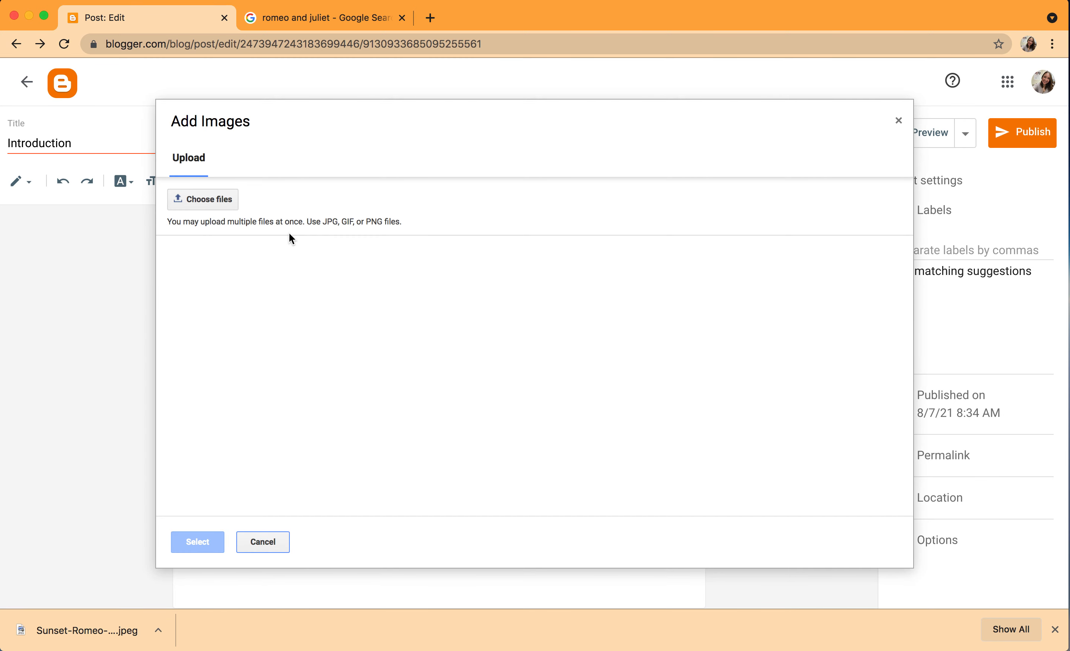
{"action": "left_click", "coordinate": [210, 200]}
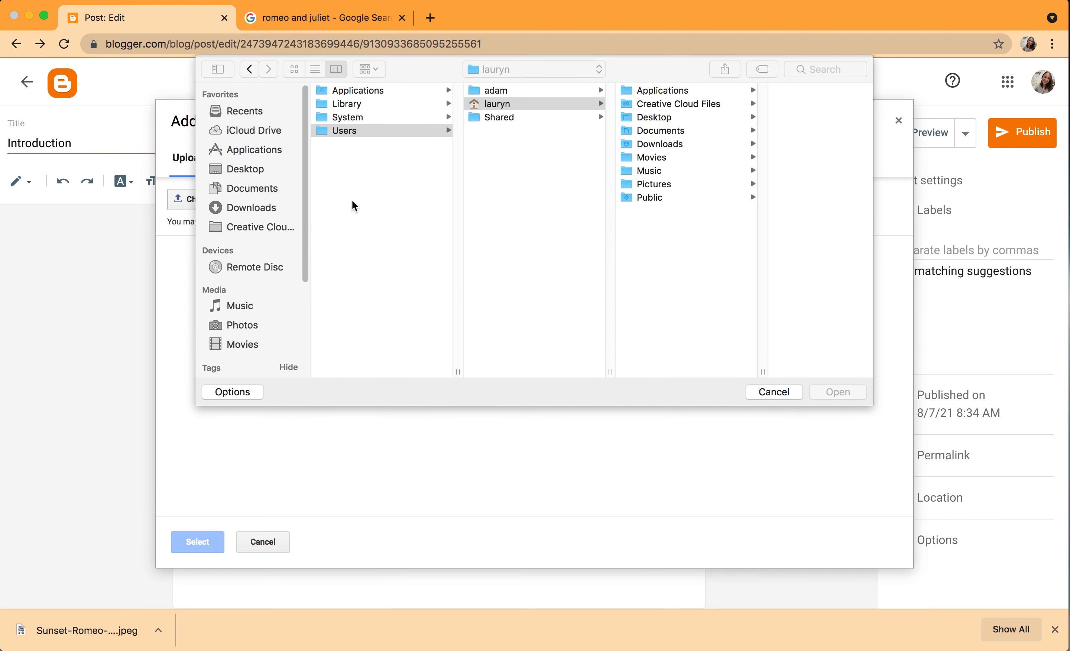
{"action": "left_click", "coordinate": [256, 170]}
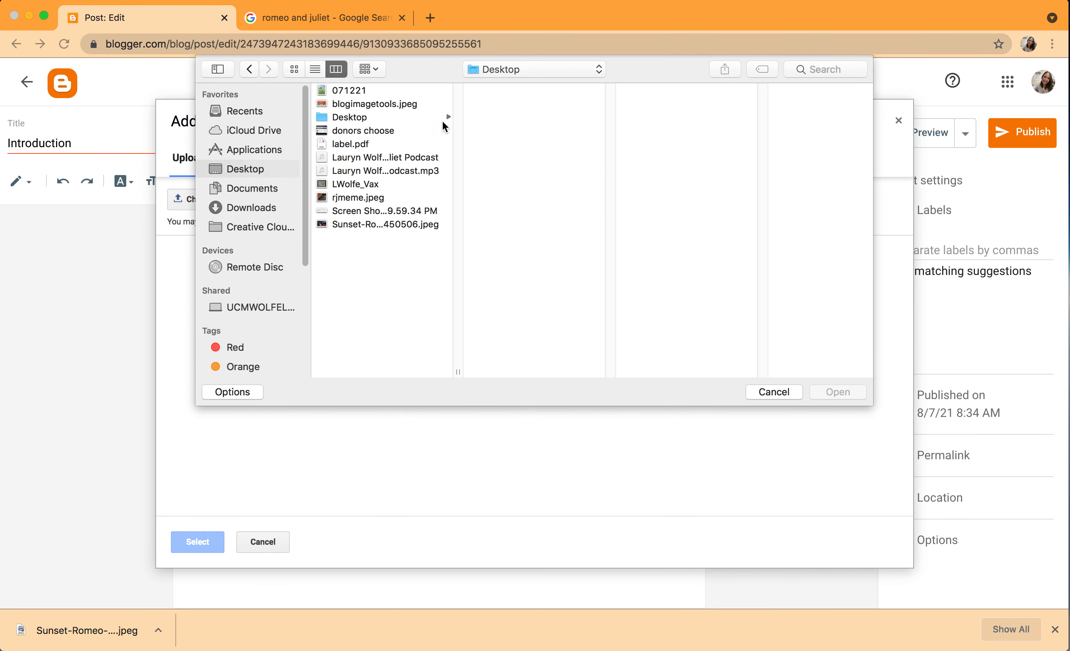
{"action": "left_click", "coordinate": [364, 223]}
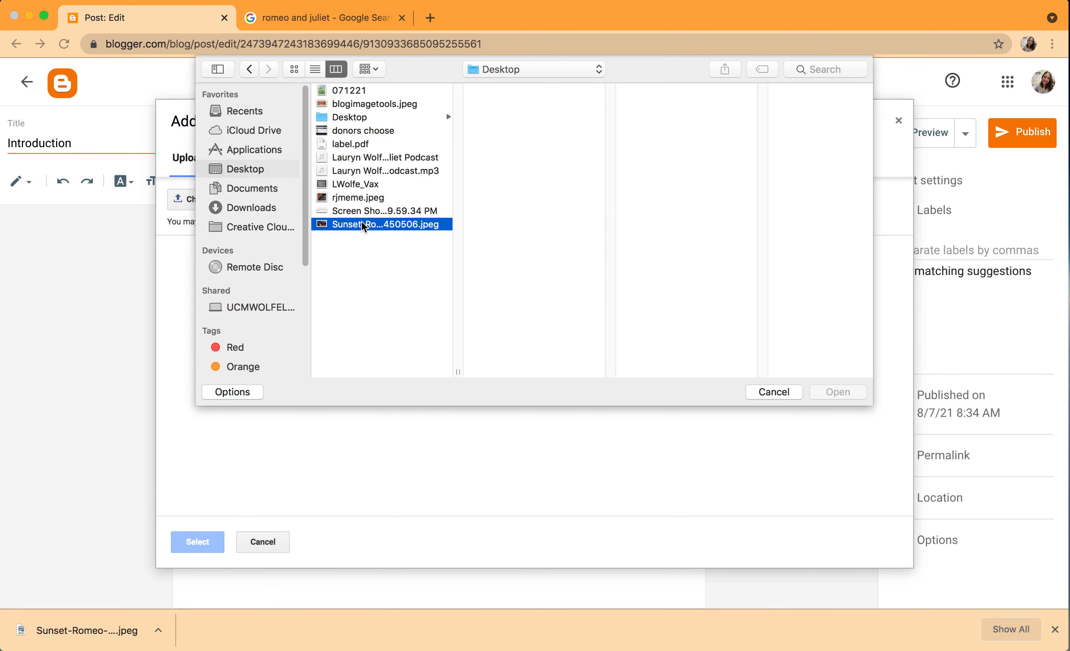
{"action": "left_click", "coordinate": [848, 394]}
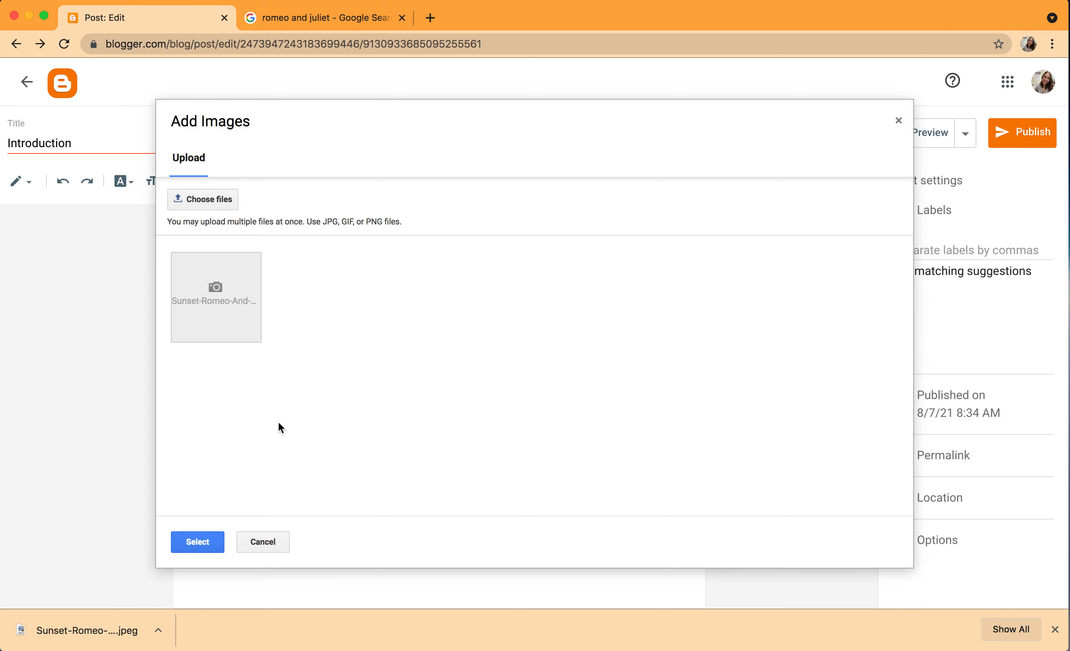
{"action": "left_click", "coordinate": [189, 547]}
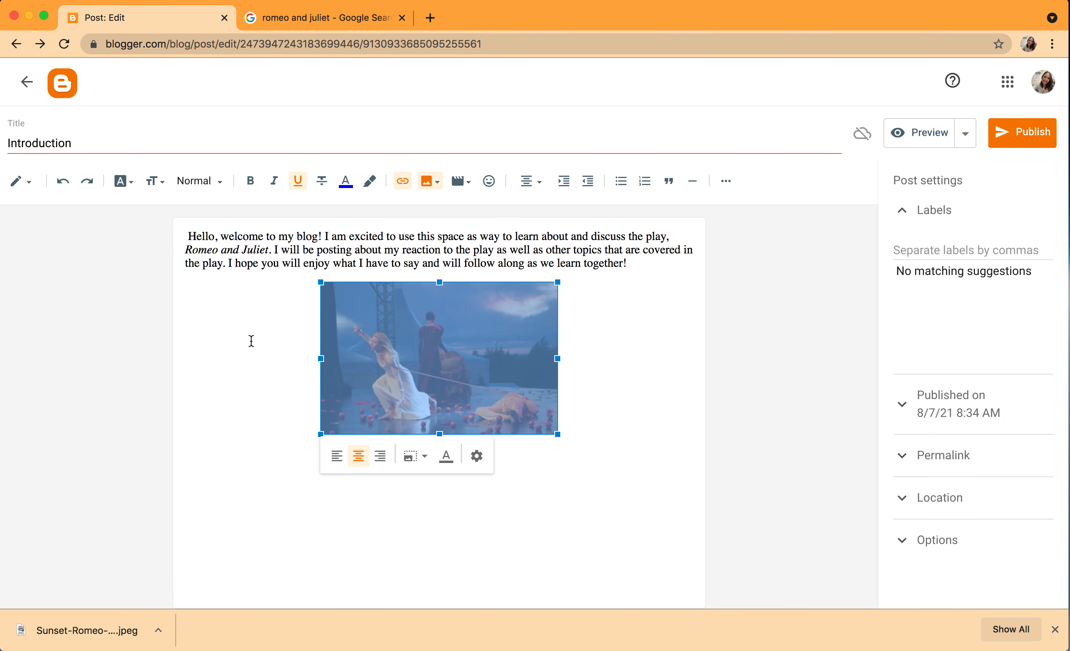
Align the inserted ballet image to the left of the Introduction post's body
{"action": "left_click", "coordinate": [415, 457]}
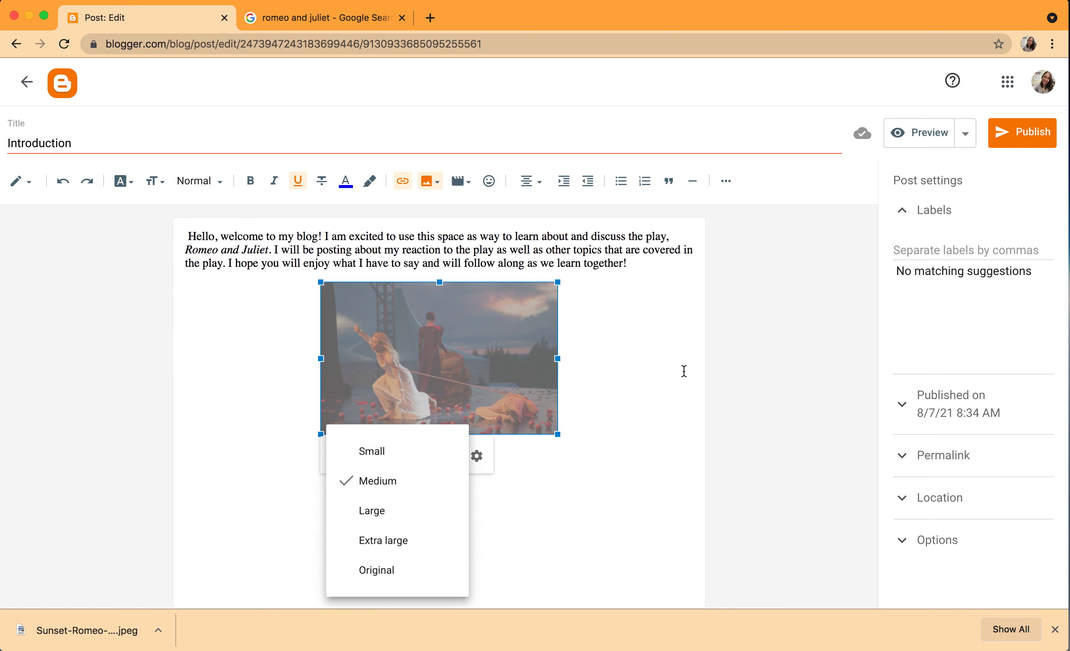
{"action": "left_click", "coordinate": [704, 360]}
{"action": "left_click", "coordinate": [412, 356]}
{"action": "left_click", "coordinate": [316, 339]}
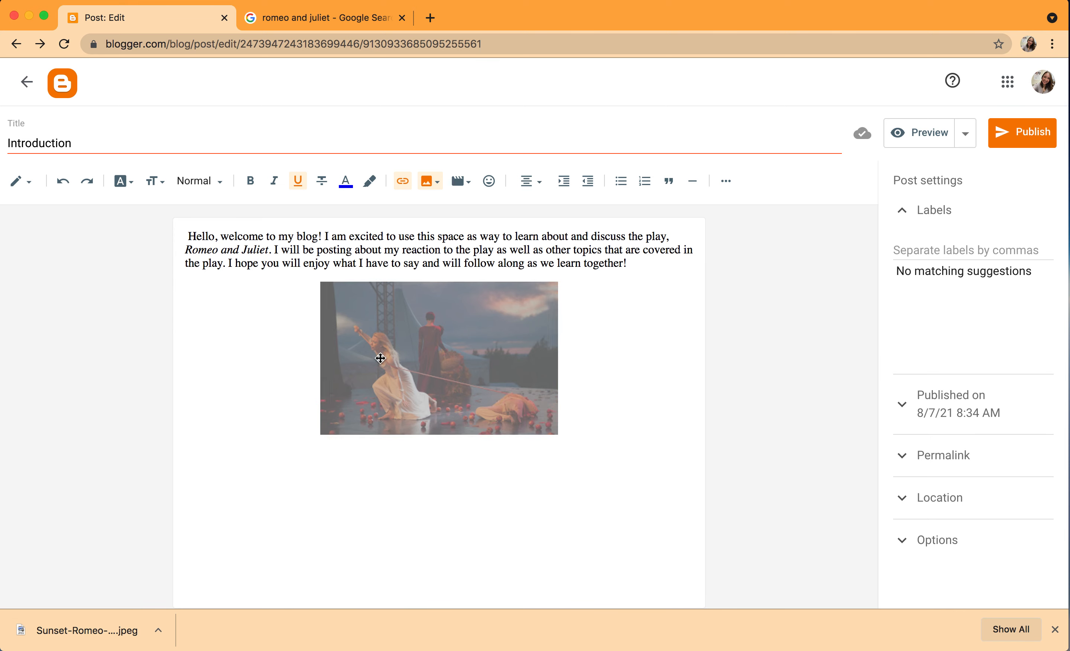
{"action": "left_click", "coordinate": [389, 391]}
{"action": "left_click", "coordinate": [339, 456]}
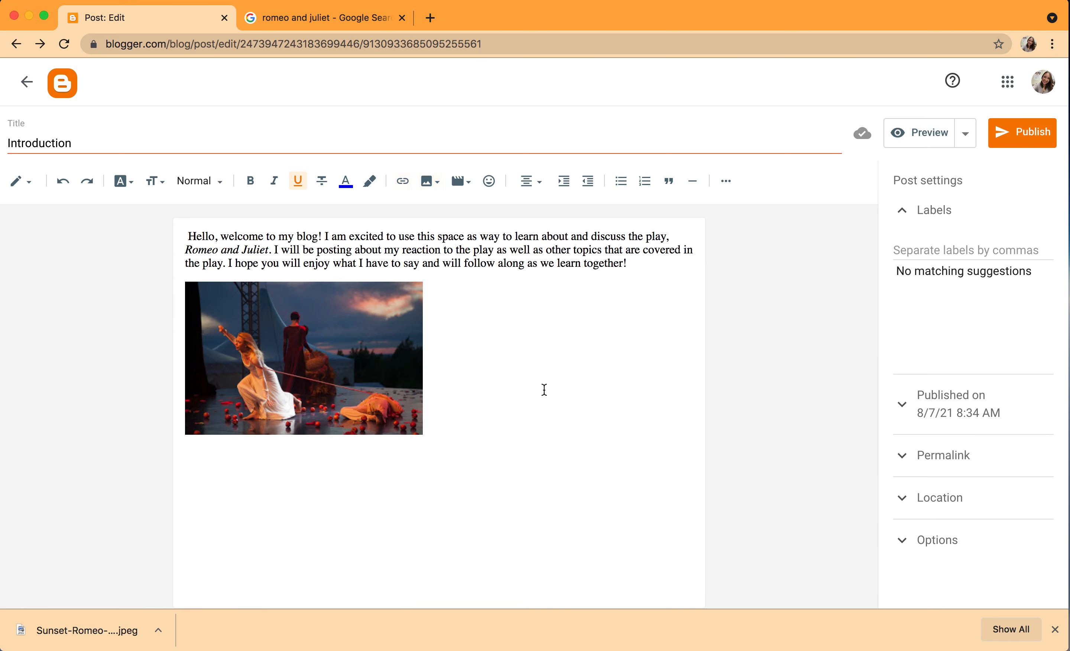
Add a caption area beneath the ballet image and place the text cursor in it
{"action": "left_click", "coordinate": [360, 321]}
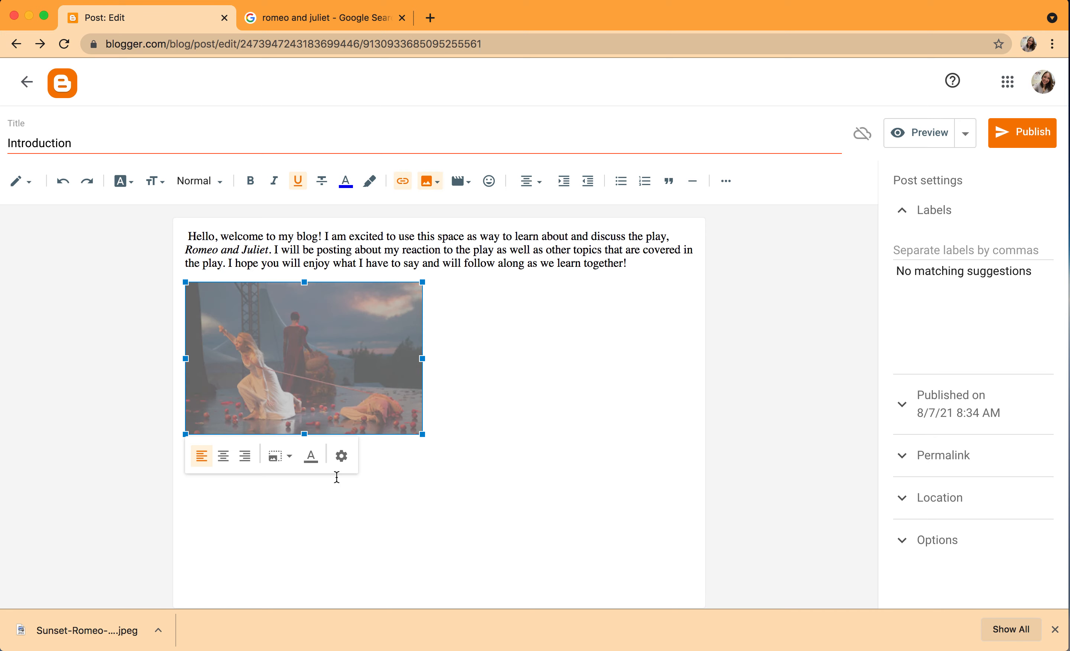
{"action": "left_click", "coordinate": [321, 463]}
{"action": "left_click", "coordinate": [309, 447]}
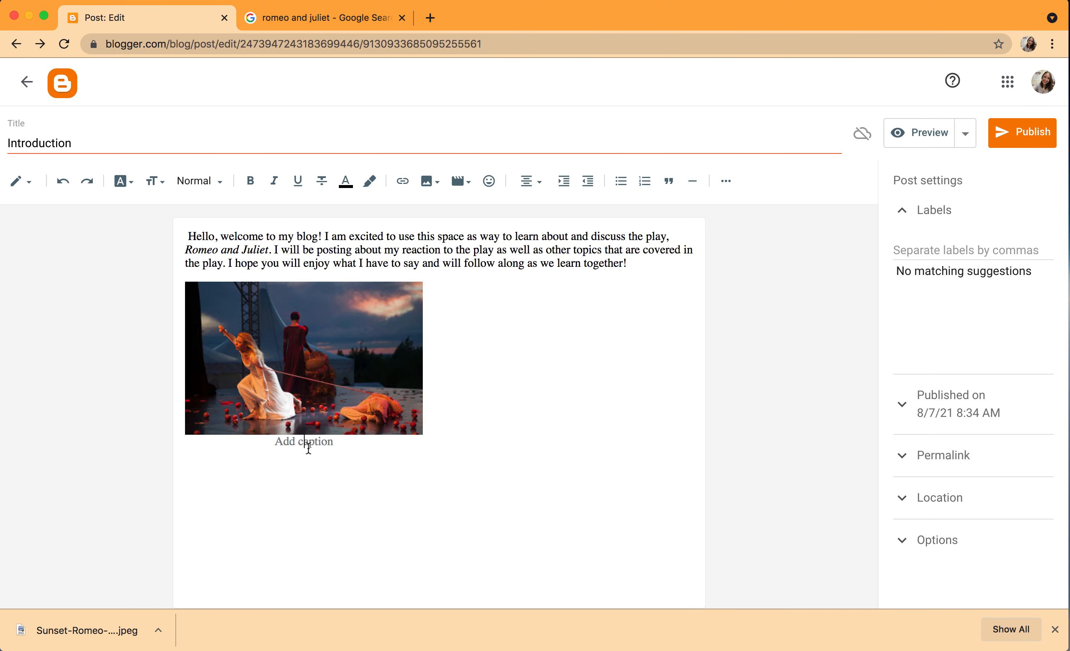
Copy the "Copyright by MaxPixel" credit from the photo's Google Images license details and paste it as the image's caption
{"action": "left_click", "coordinate": [373, 17]}
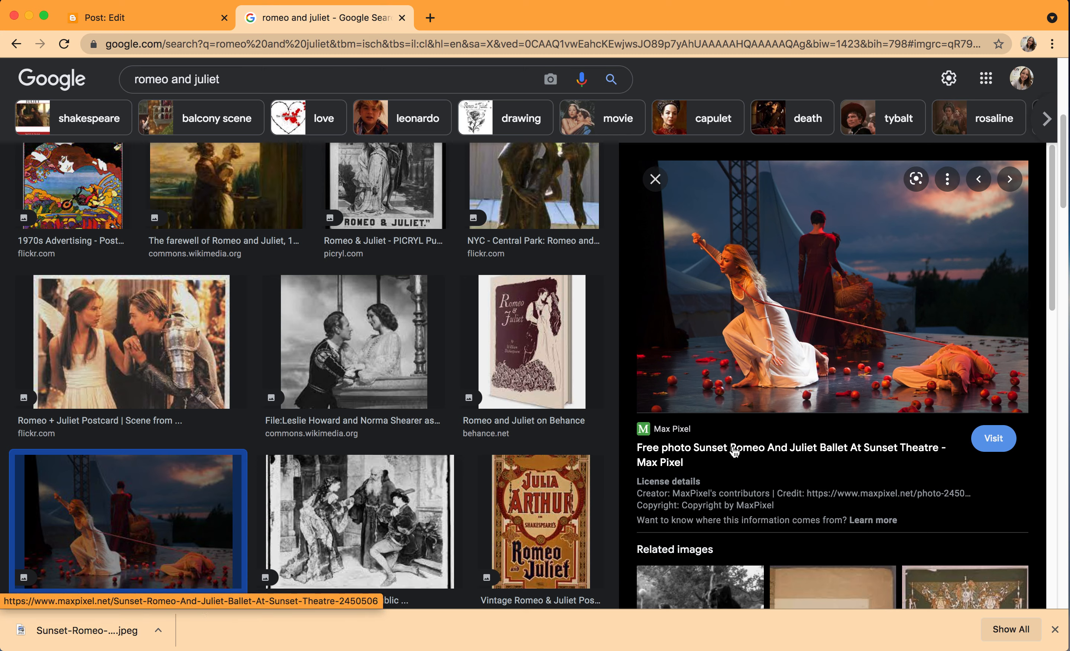
{"action": "left_click_drag", "start_coordinate": [735, 455], "coordinate": [785, 461]}
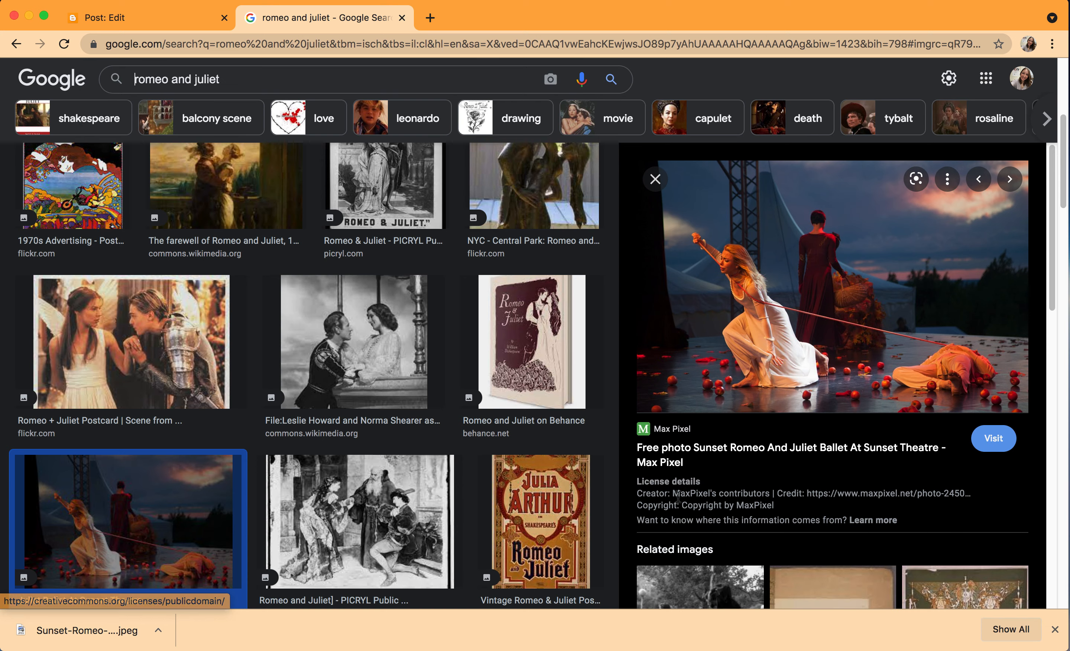
{"action": "left_click_drag", "start_coordinate": [776, 506], "coordinate": [683, 508]}
{"action": "key", "text": "super+c"}
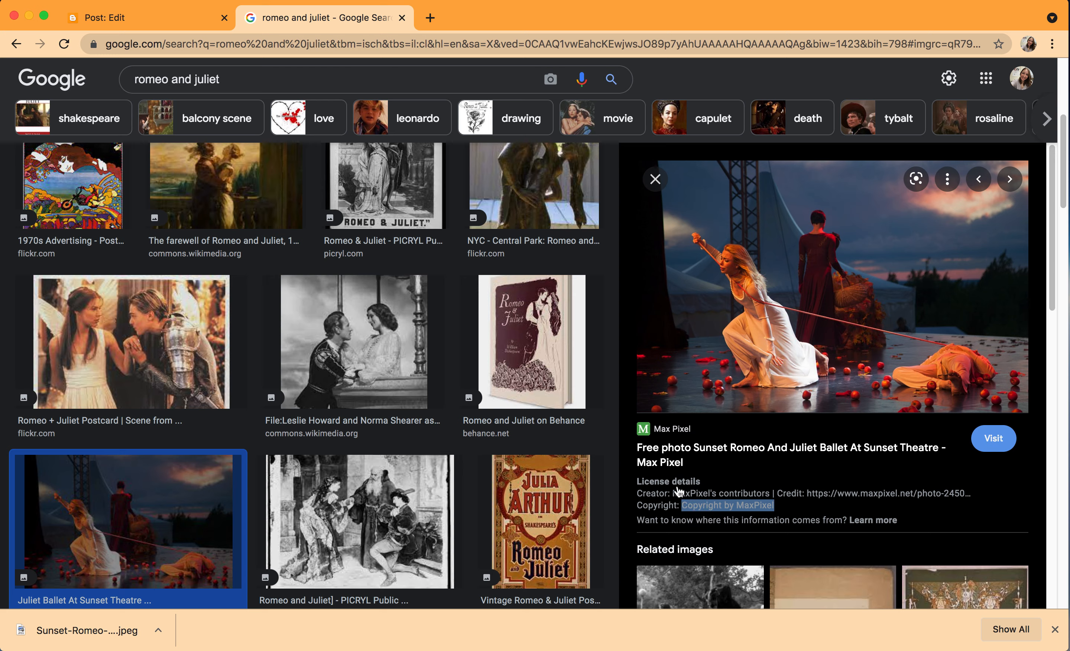
{"action": "left_click", "coordinate": [167, 19]}
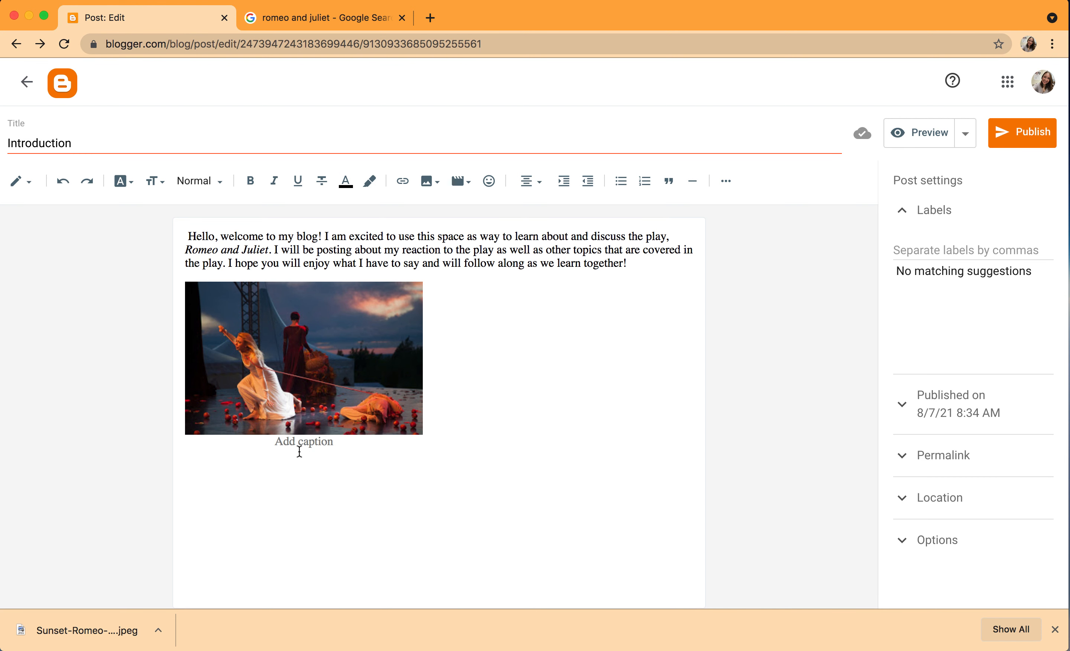
{"action": "left_click", "coordinate": [296, 452]}
{"action": "key", "text": "super+v"}
{"action": "left_click_drag", "start_coordinate": [471, 402], "coordinate": [312, 408]}
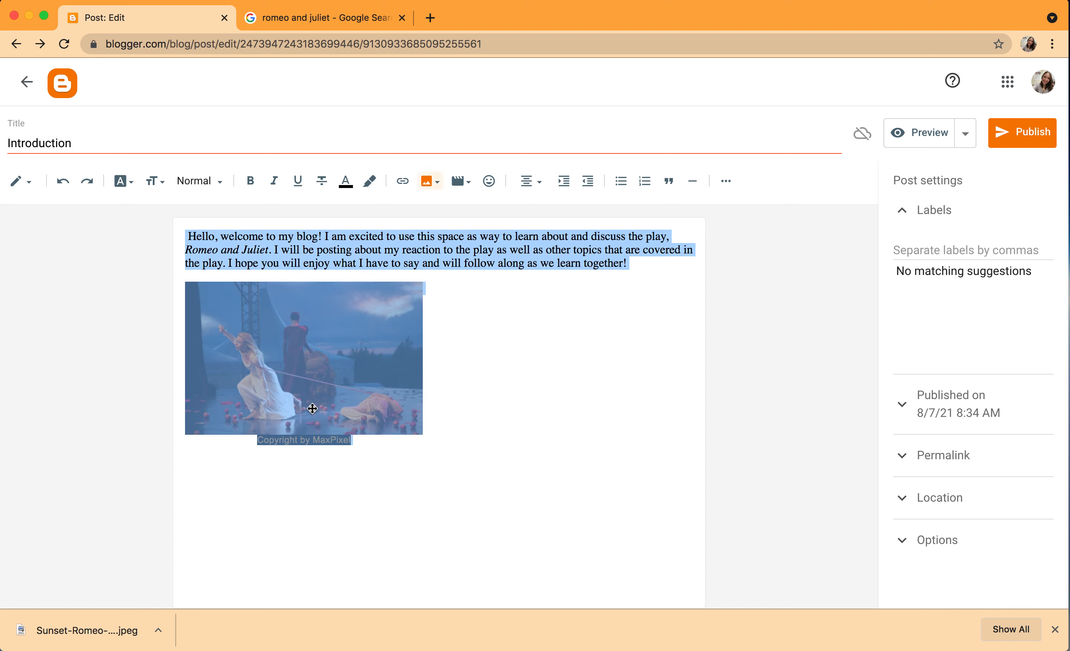
{"action": "left_click", "coordinate": [350, 433]}
{"action": "left_click", "coordinate": [404, 444]}
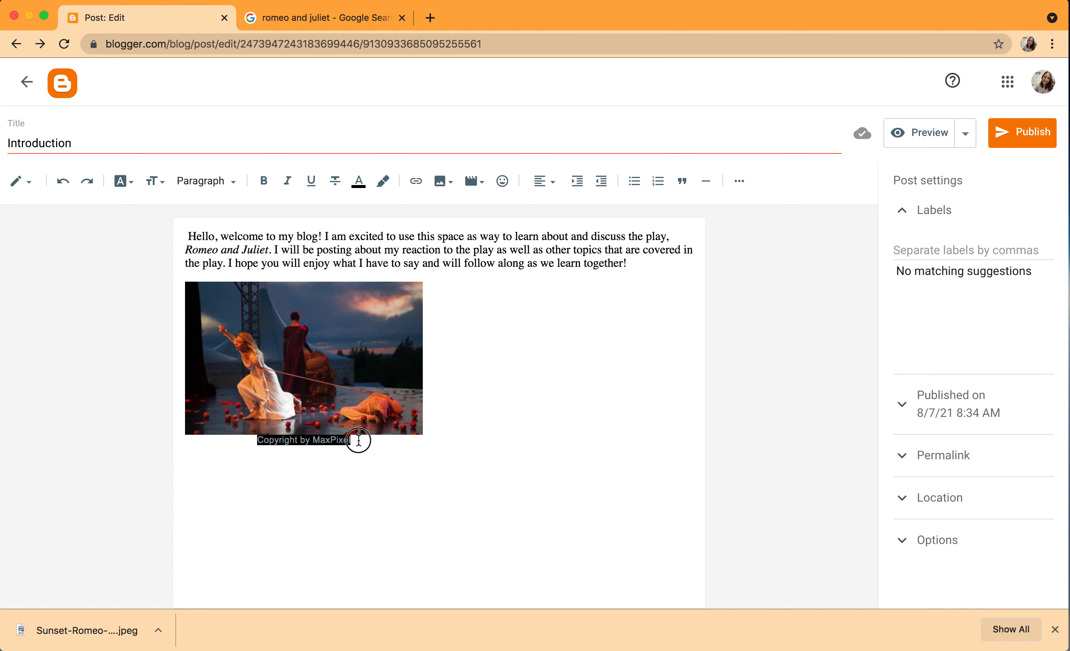
{"action": "left_click_drag", "start_coordinate": [359, 437], "coordinate": [241, 438]}
{"action": "left_click", "coordinate": [283, 444]}
{"action": "double_click", "coordinate": [283, 444]}
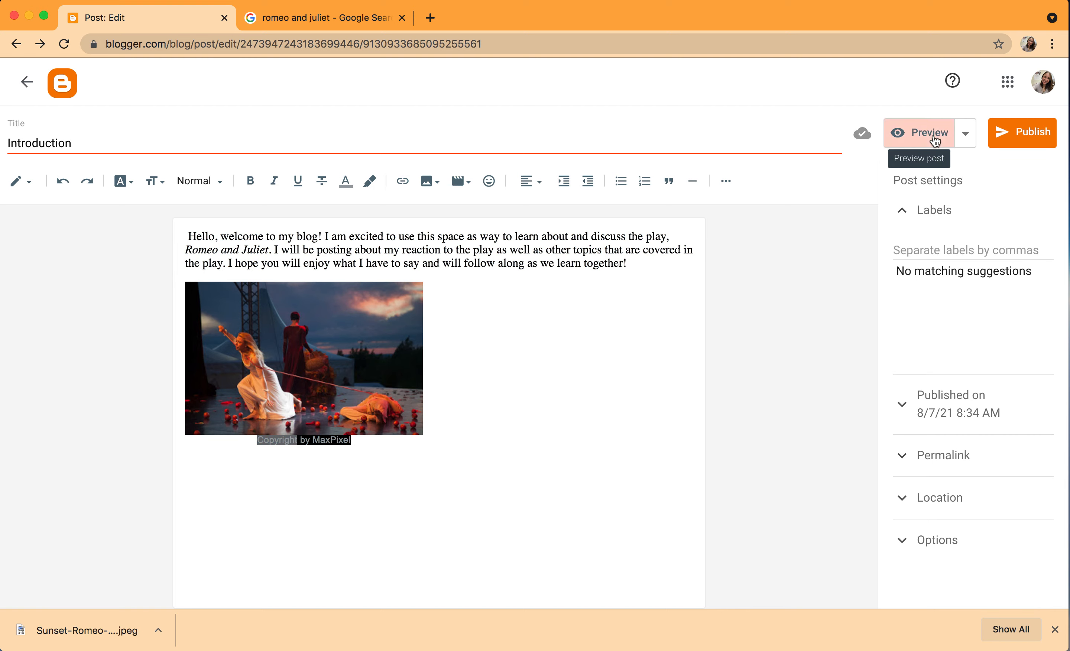
Preview the Introduction post, review its text, image, caption and comment area, and close the preview
{"action": "left_click", "coordinate": [924, 135]}
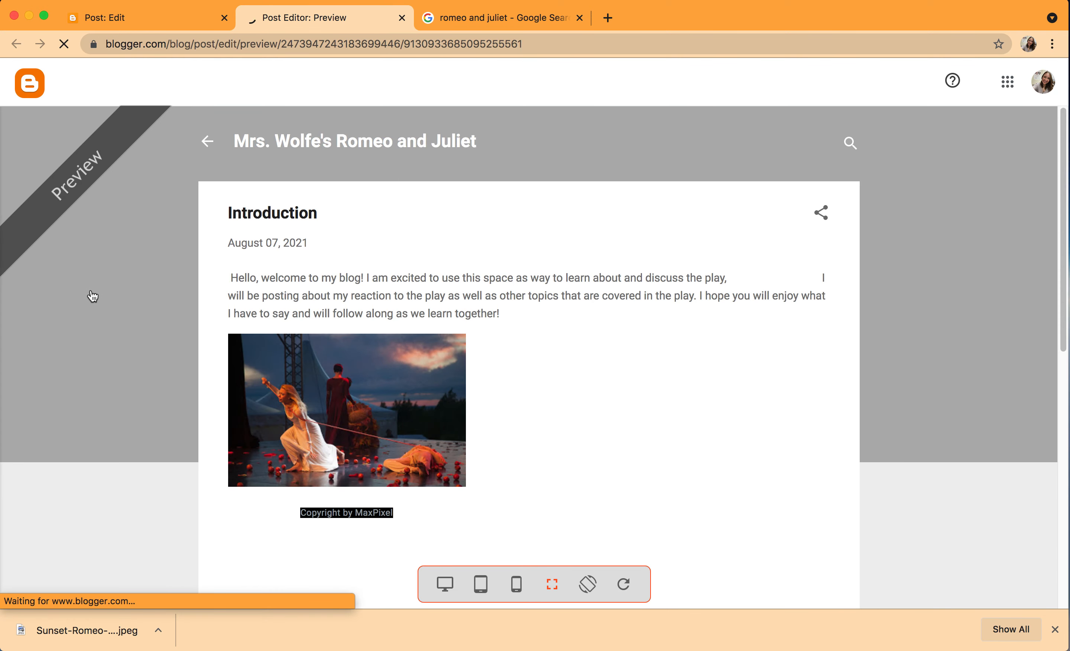
{"action": "scroll", "coordinate": [94, 292], "scroll_direction": "down", "scroll_amount": 3}
{"action": "scroll", "coordinate": [95, 292], "scroll_direction": "down", "scroll_amount": 4}
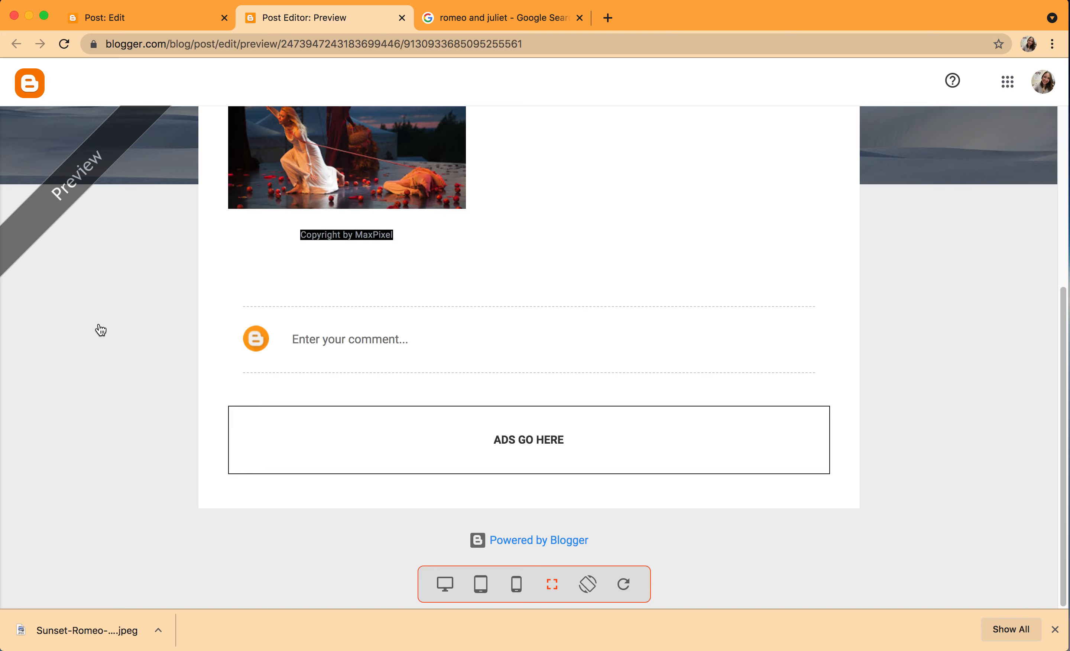
{"action": "scroll", "coordinate": [101, 327], "scroll_direction": "up", "scroll_amount": 7}
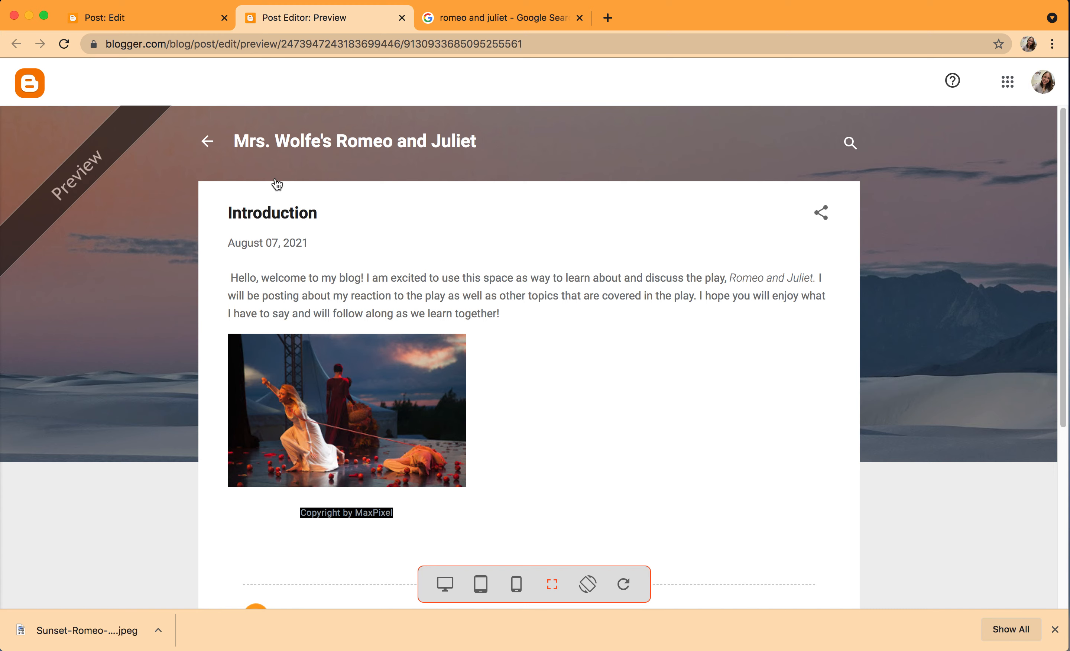
{"action": "scroll", "coordinate": [278, 184], "scroll_direction": "down", "scroll_amount": 5}
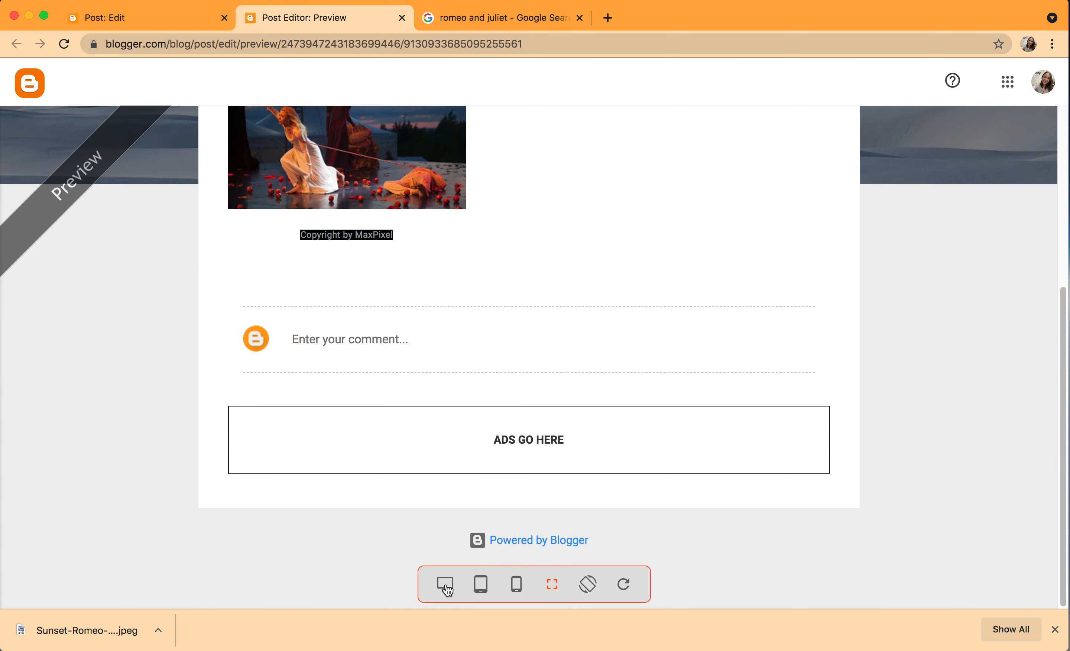
{"action": "scroll", "coordinate": [821, 474], "scroll_direction": "up", "scroll_amount": 6}
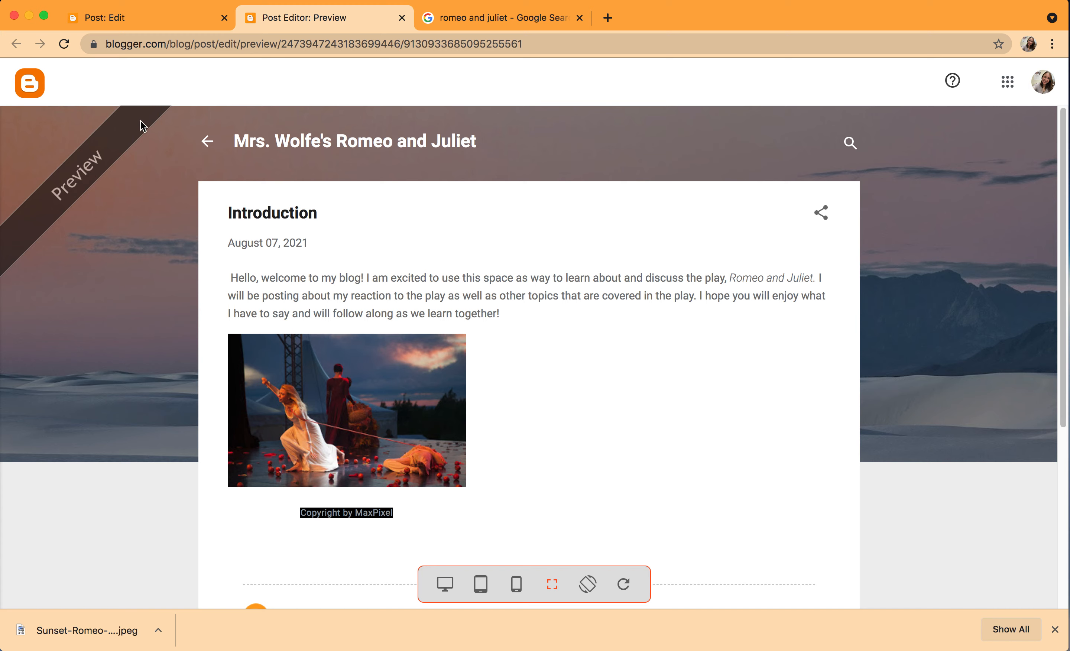
{"action": "left_click", "coordinate": [402, 18]}
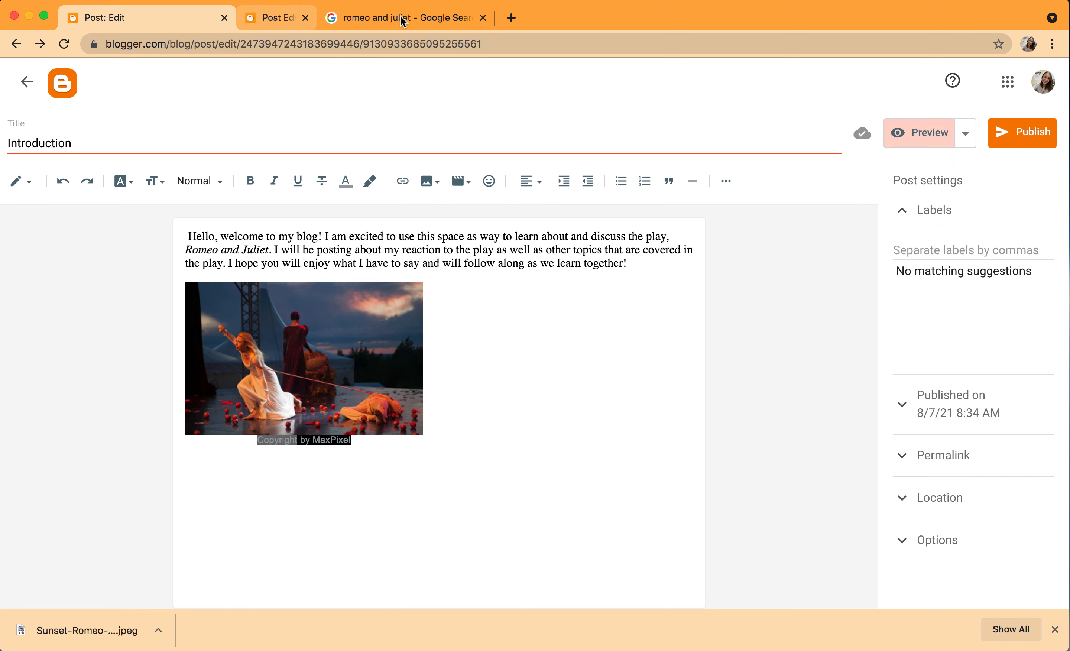
Publish the Introduction post and confirm the publication
{"action": "left_click", "coordinate": [1030, 141]}
{"action": "left_click", "coordinate": [605, 373]}
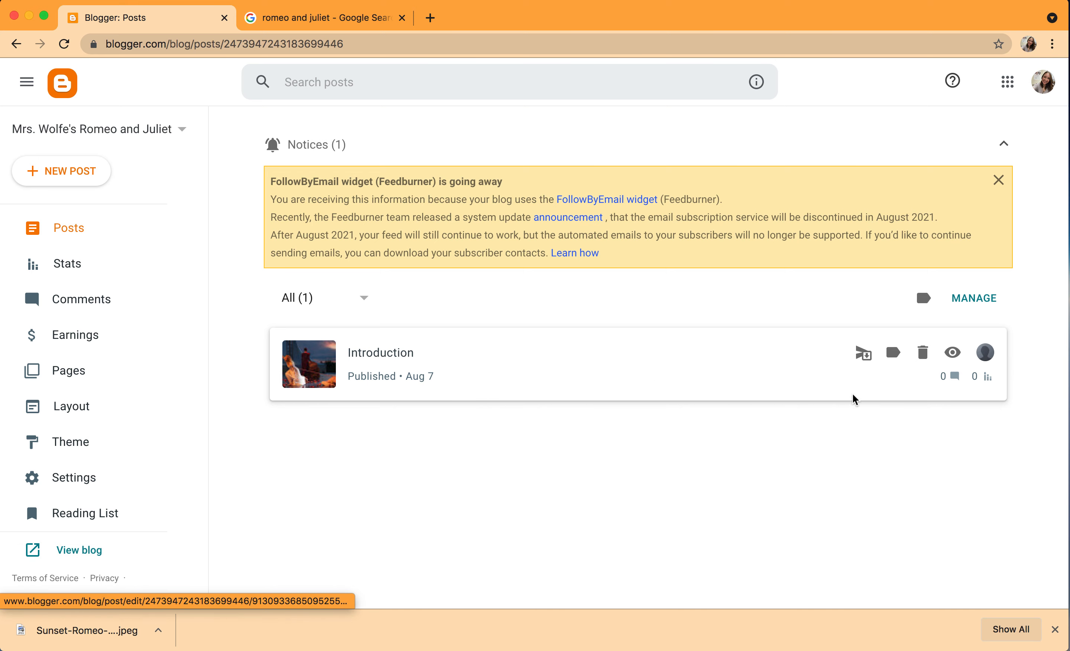
Open the blog's theme gallery and browse the available designs from Contempo through the Watermark group
{"action": "scroll", "coordinate": [142, 382], "scroll_direction": "down", "scroll_amount": 3}
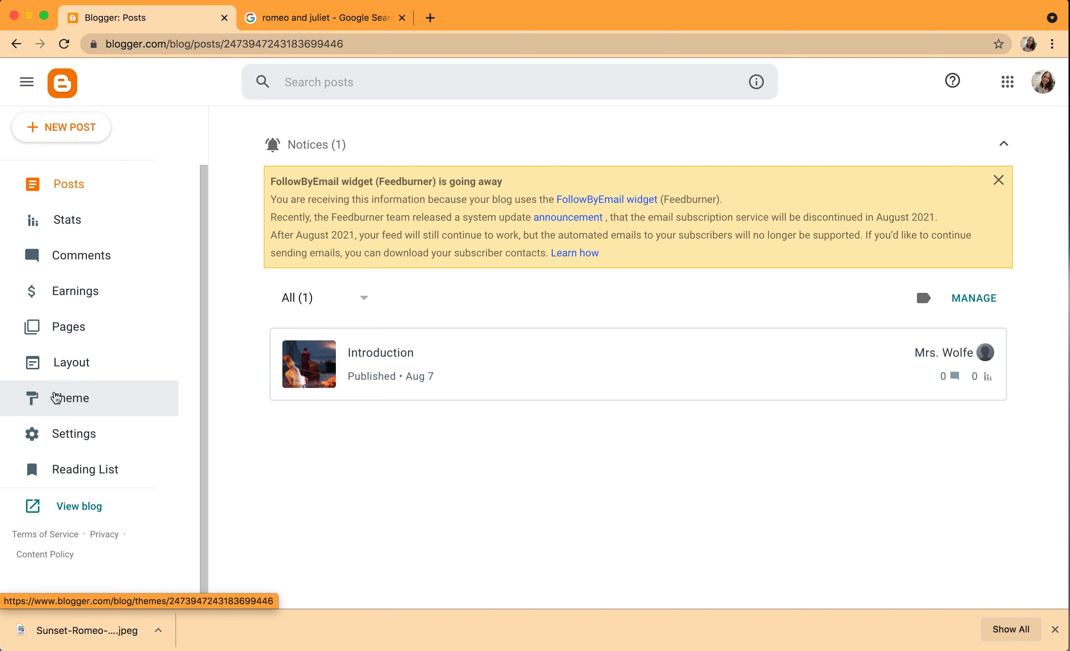
{"action": "left_click", "coordinate": [104, 407]}
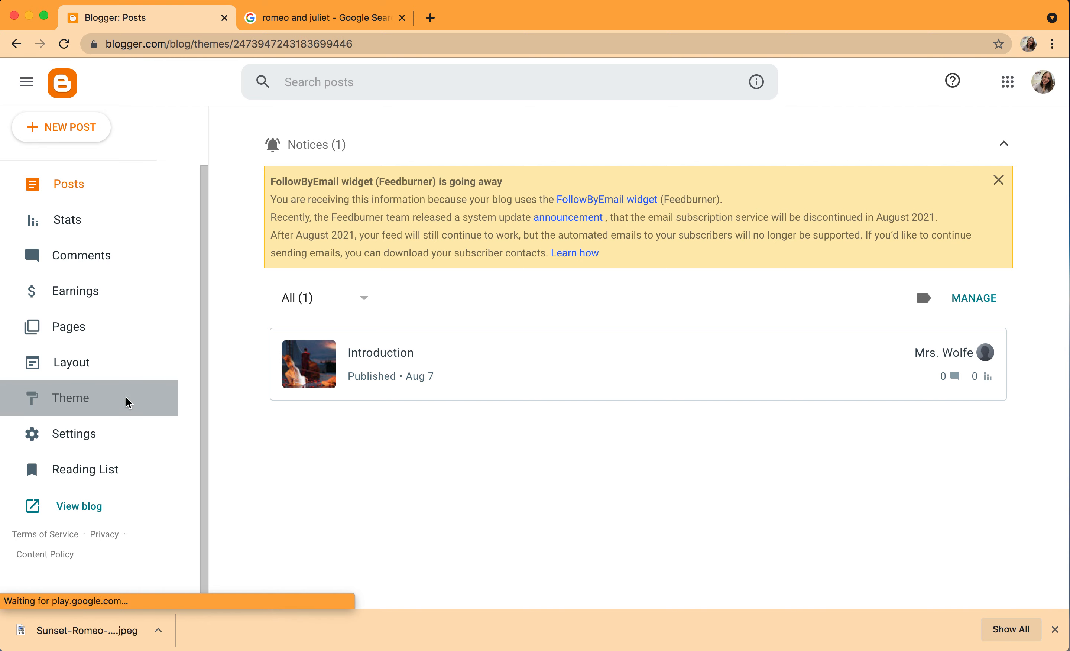
{"action": "scroll", "coordinate": [665, 240], "scroll_direction": "down", "scroll_amount": 10}
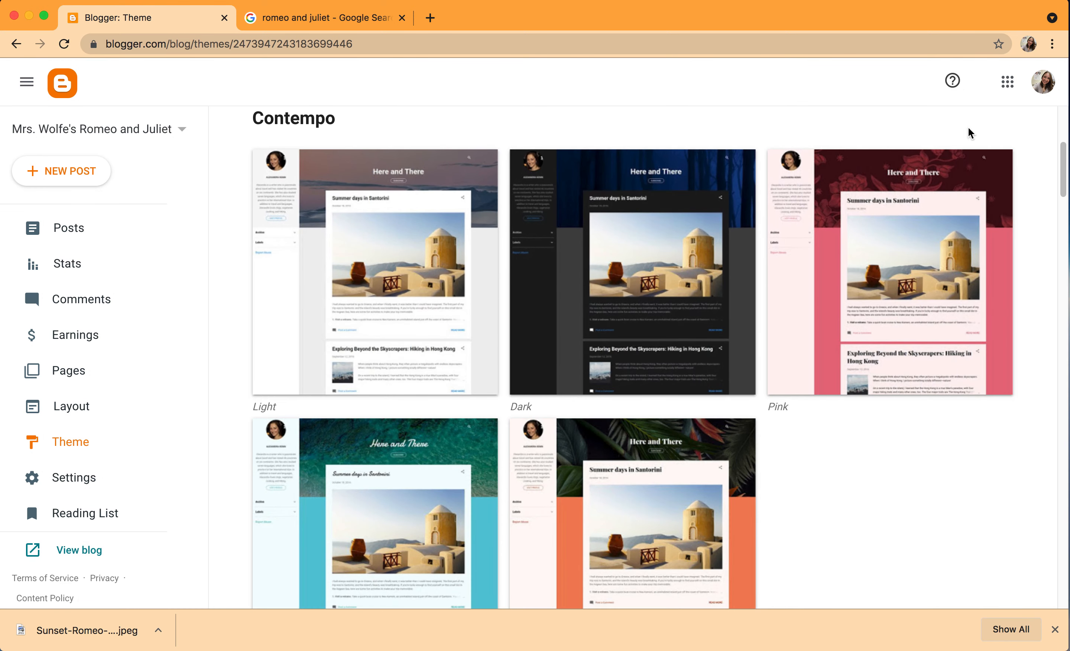
{"action": "scroll", "coordinate": [1056, 195], "scroll_direction": "down", "scroll_amount": 10}
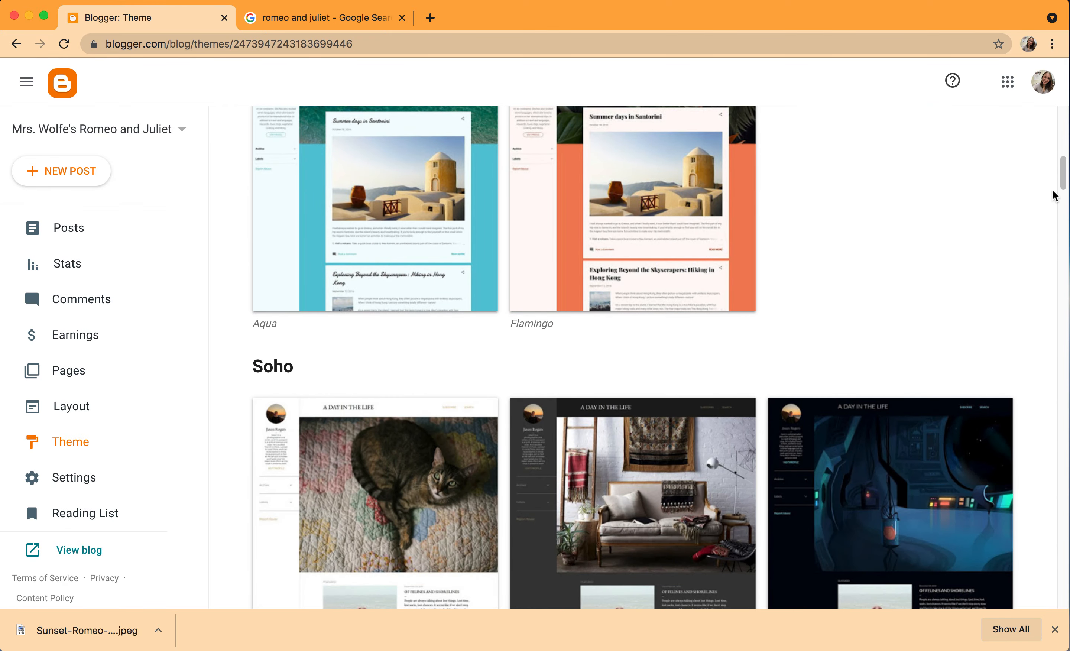
{"action": "scroll", "coordinate": [1055, 195], "scroll_direction": "down", "scroll_amount": 12}
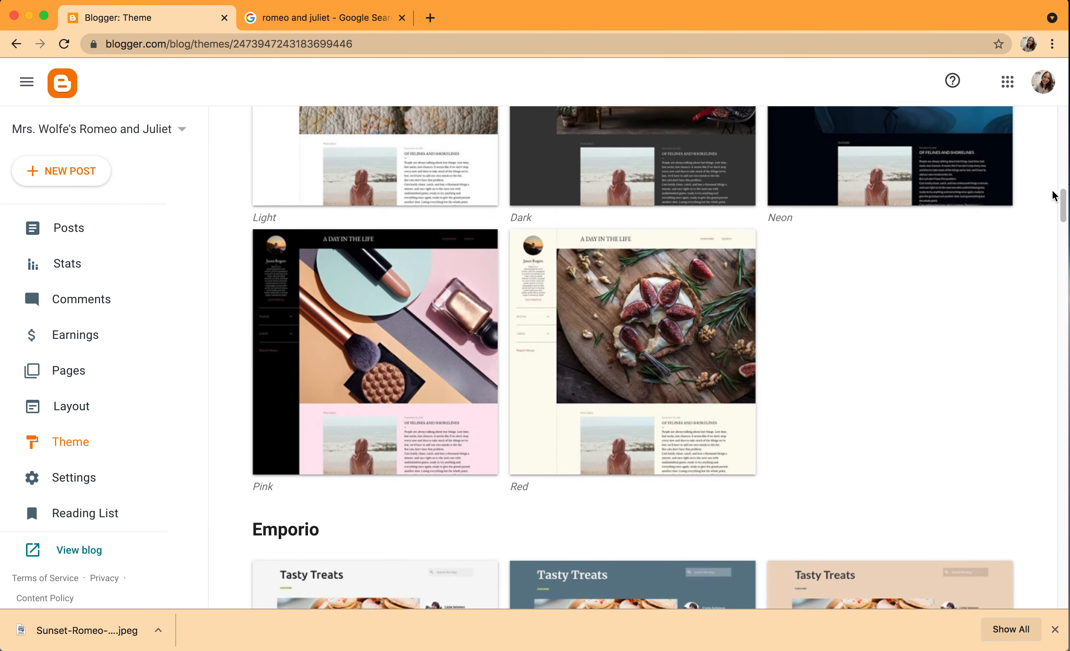
{"action": "scroll", "coordinate": [1055, 196], "scroll_direction": "down", "scroll_amount": 15}
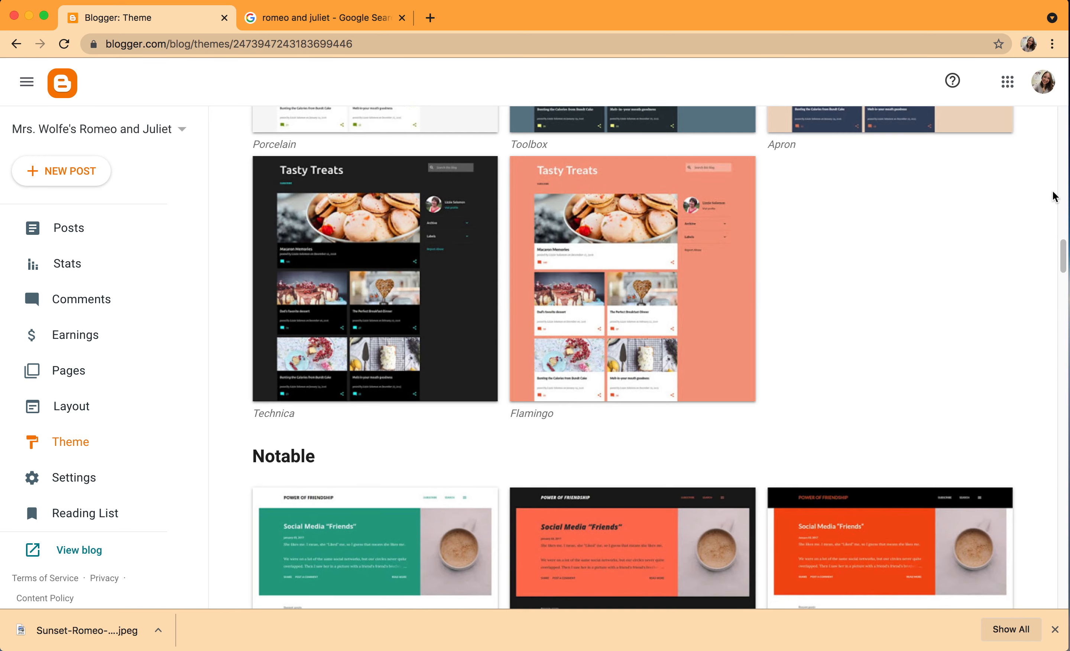
{"action": "scroll", "coordinate": [1055, 198], "scroll_direction": "down", "scroll_amount": 12}
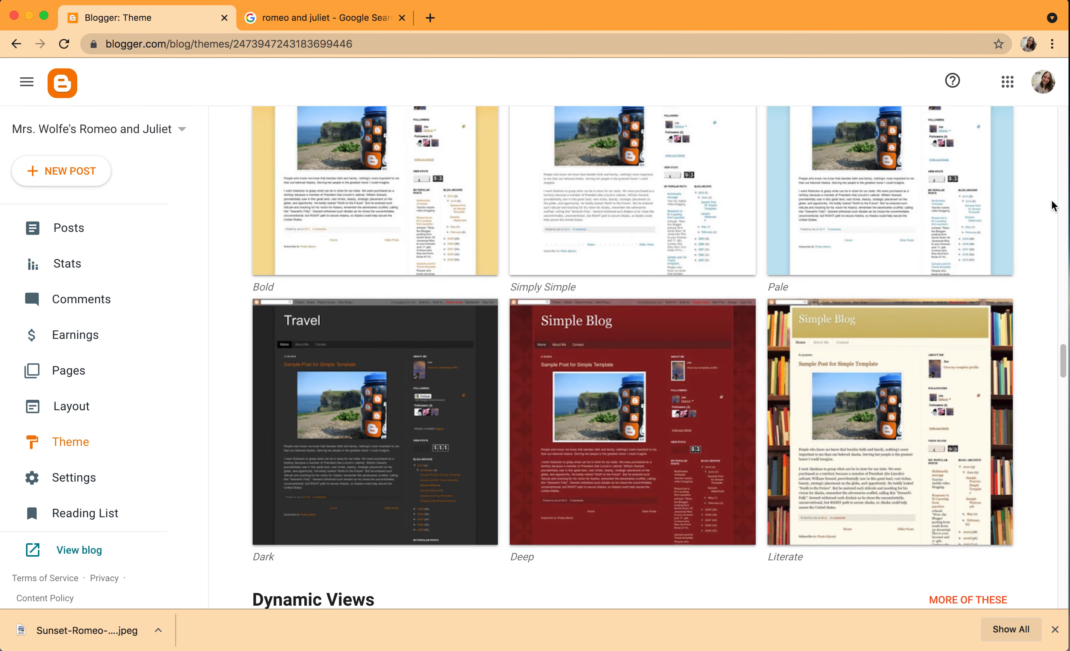
{"action": "scroll", "coordinate": [1054, 205], "scroll_direction": "down", "scroll_amount": 15}
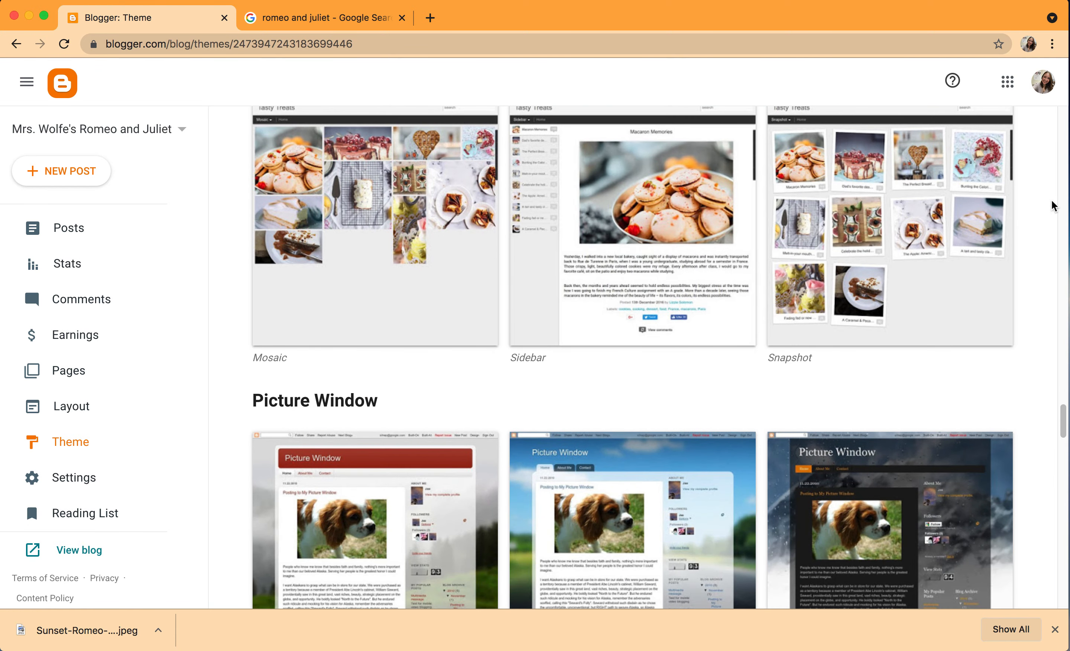
{"action": "scroll", "coordinate": [1053, 206], "scroll_direction": "down", "scroll_amount": 15}
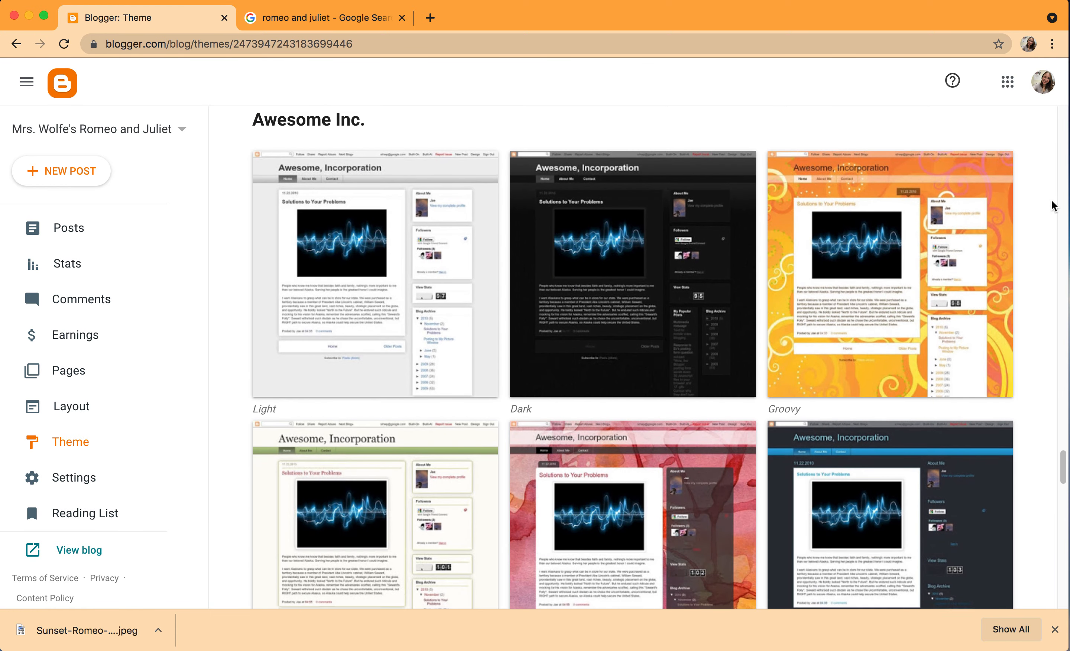
{"action": "scroll", "coordinate": [1053, 206], "scroll_direction": "down", "scroll_amount": 7}
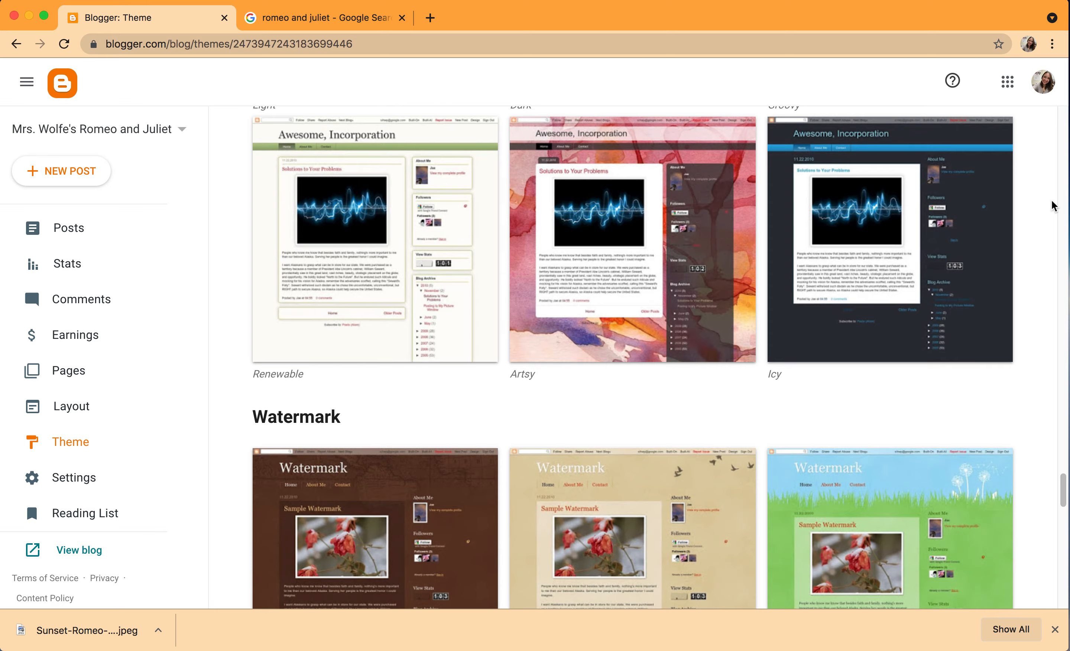
{"action": "scroll", "coordinate": [1053, 206], "scroll_direction": "down", "scroll_amount": 6}
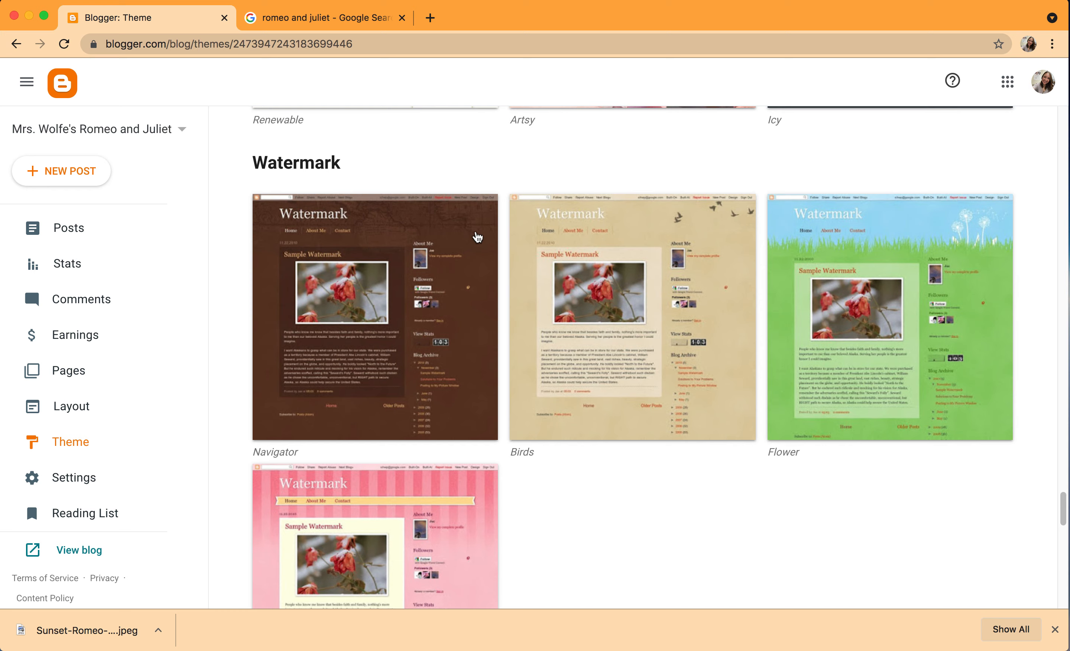
{"action": "scroll", "coordinate": [477, 242], "scroll_direction": "down", "scroll_amount": 3}
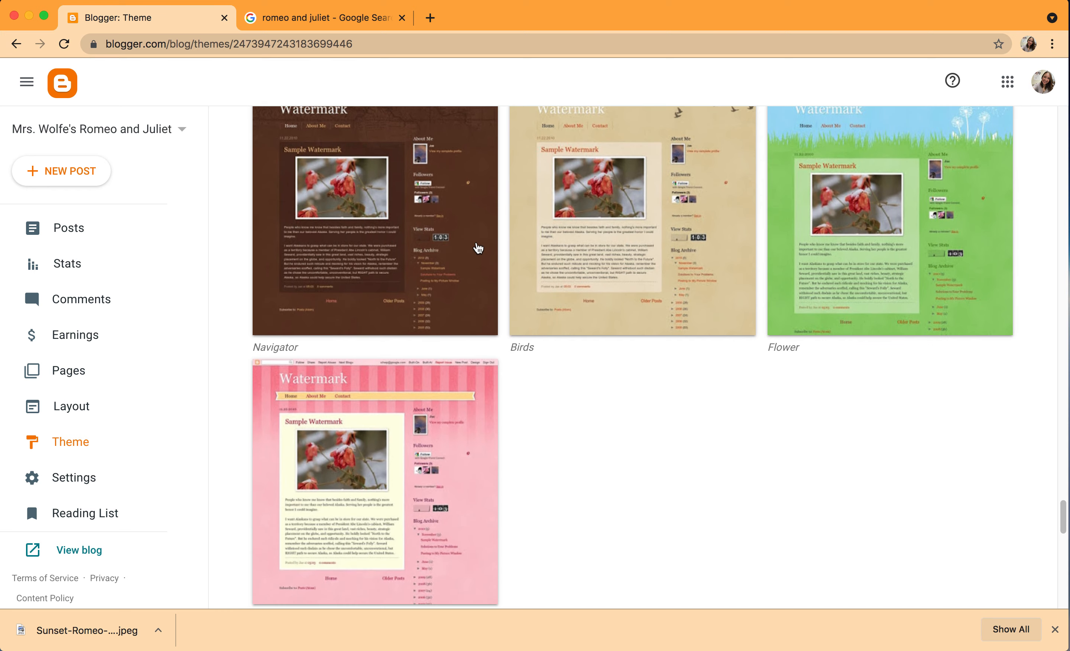
Preview the Watermark Navigator theme on the blog, apply it, and accept the notice about hidden gadgets
{"action": "scroll", "coordinate": [479, 246], "scroll_direction": "up", "scroll_amount": 1}
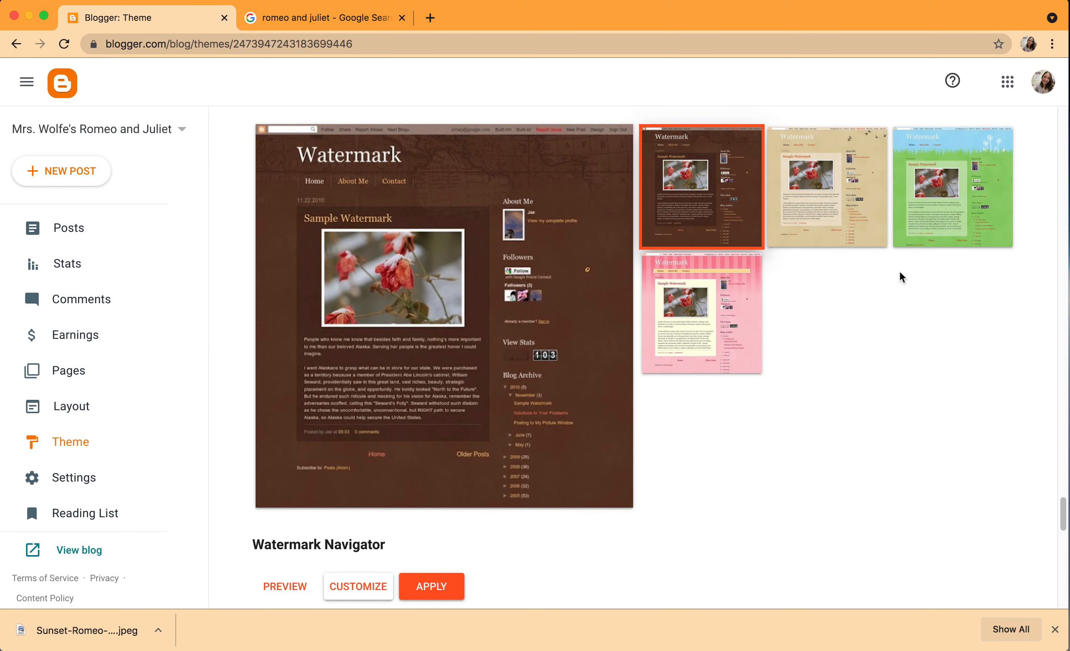
{"action": "scroll", "coordinate": [564, 369], "scroll_direction": "down", "scroll_amount": 2}
{"action": "left_click", "coordinate": [268, 505]}
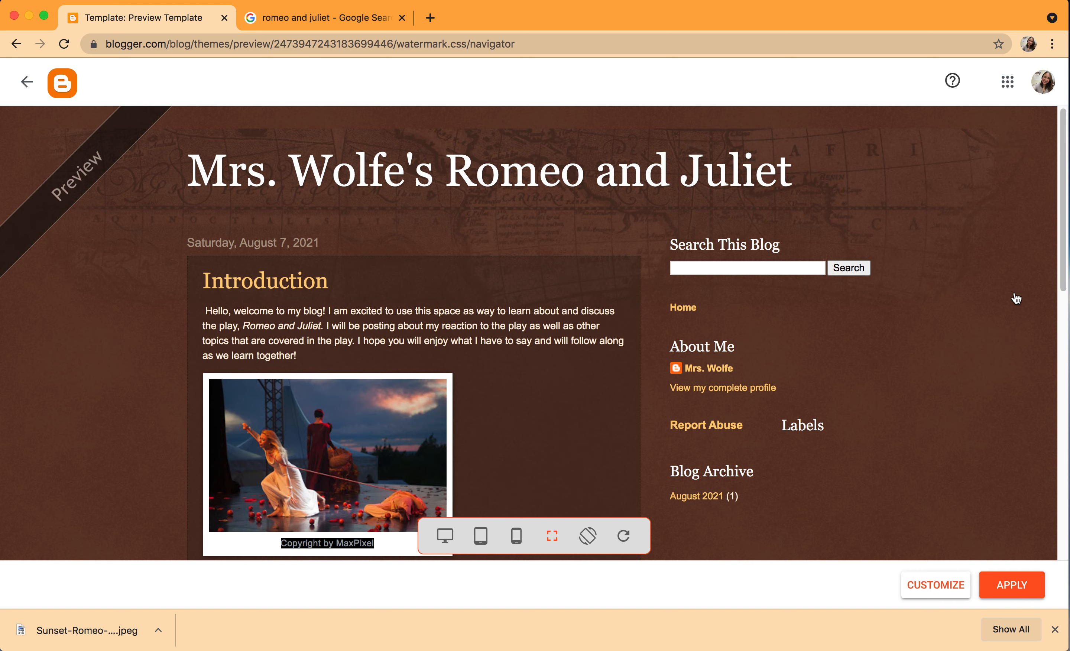
{"action": "scroll", "coordinate": [1017, 298], "scroll_direction": "down", "scroll_amount": 5}
{"action": "scroll", "coordinate": [1017, 298], "scroll_direction": "up", "scroll_amount": 6}
{"action": "scroll", "coordinate": [182, 220], "scroll_direction": "down", "scroll_amount": 10}
{"action": "scroll", "coordinate": [184, 221], "scroll_direction": "up", "scroll_amount": 7}
{"action": "scroll", "coordinate": [202, 237], "scroll_direction": "up", "scroll_amount": 4}
{"action": "left_click", "coordinate": [1018, 588]}
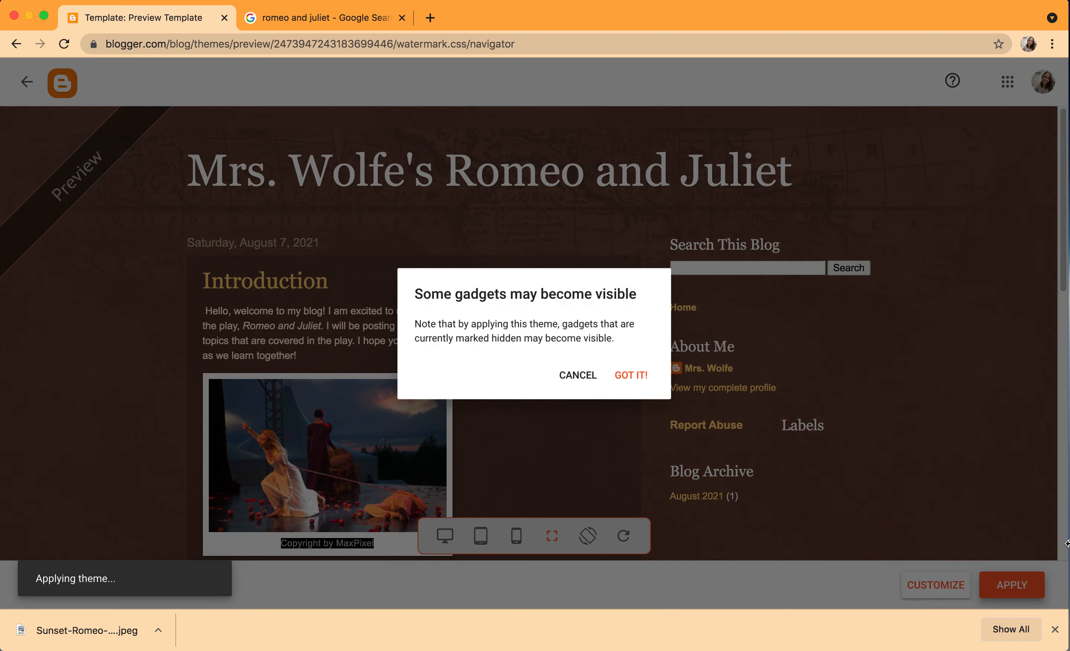
{"action": "left_click", "coordinate": [636, 377]}
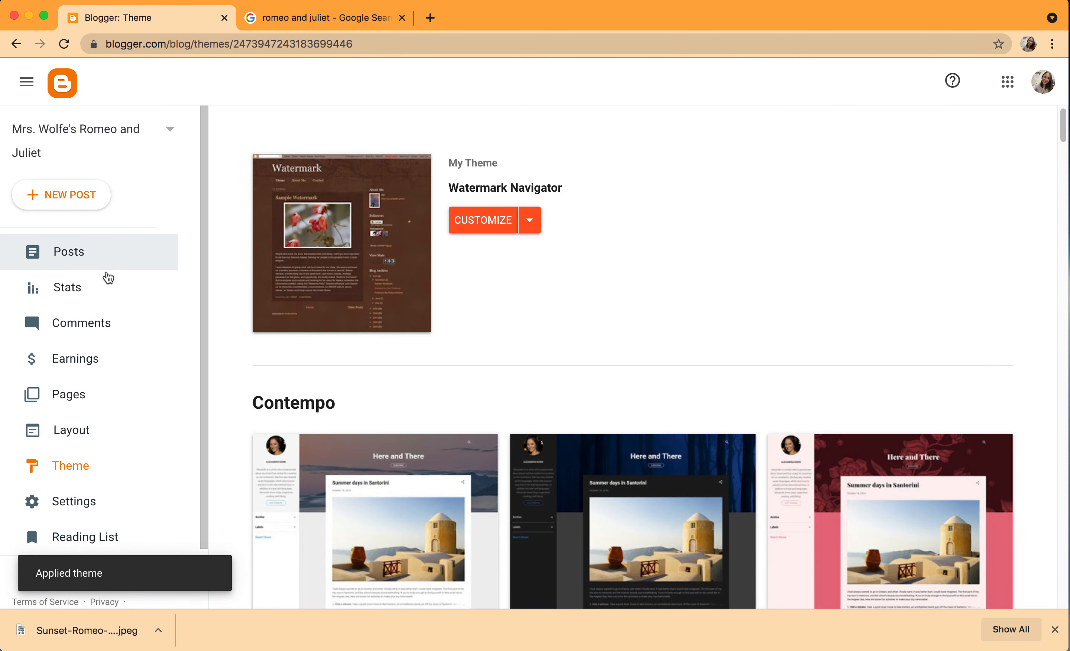
Open the live blog, review the Introduction post and the page layout in the Watermark Navigator theme, and close the blog page
{"action": "scroll", "coordinate": [105, 369], "scroll_direction": "down", "scroll_amount": 3}
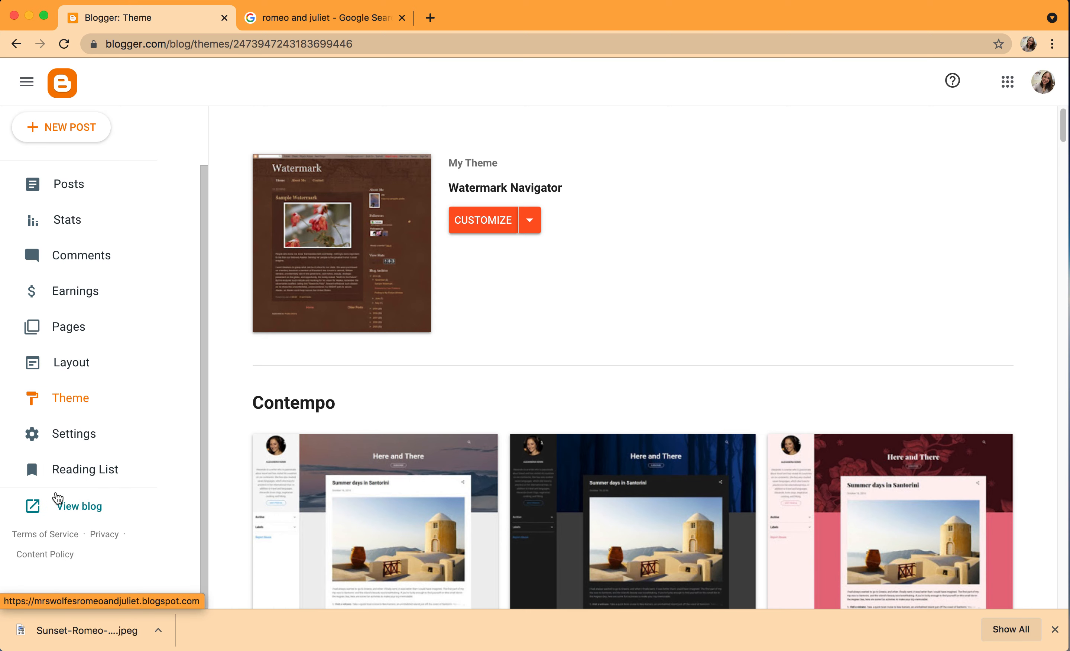
{"action": "left_click", "coordinate": [90, 507]}
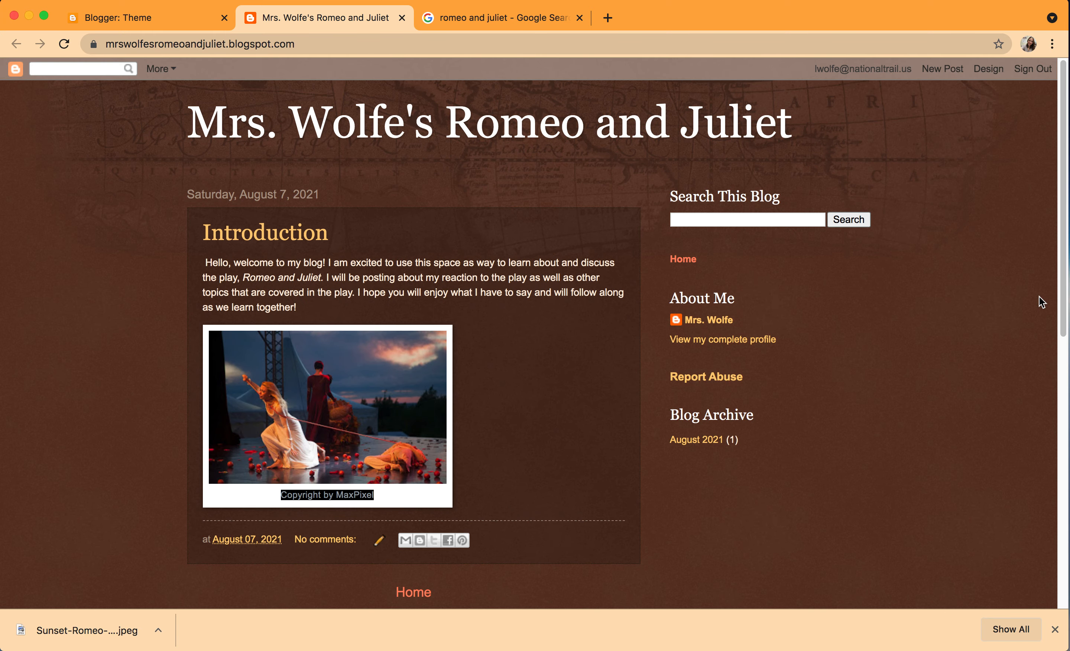
{"action": "scroll", "coordinate": [1039, 297], "scroll_direction": "down", "scroll_amount": 10}
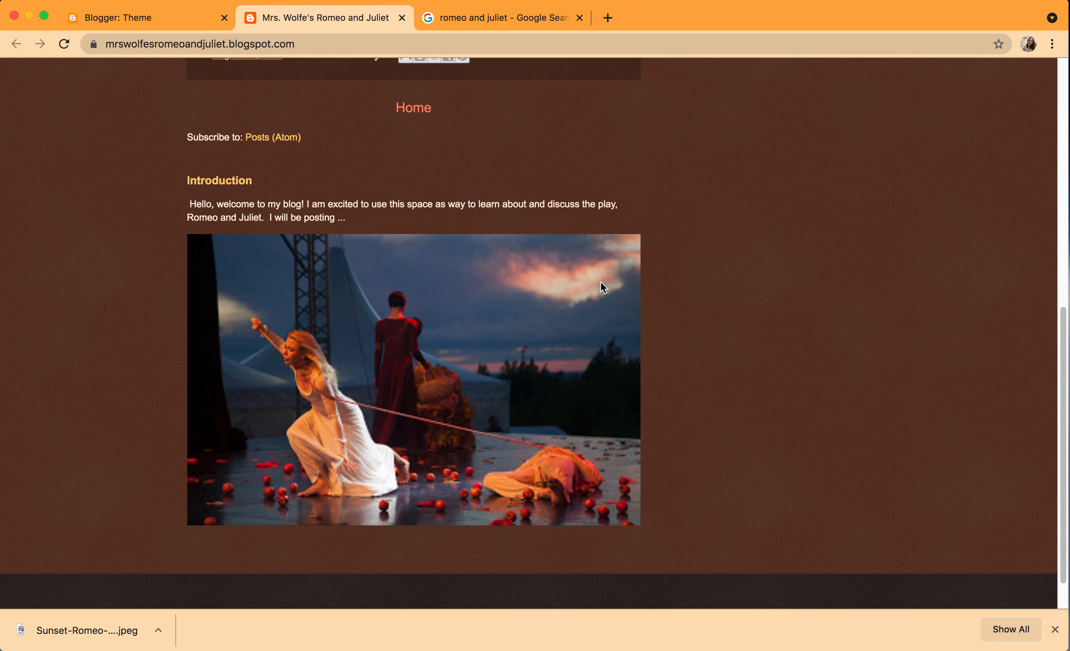
{"action": "scroll", "coordinate": [612, 301], "scroll_direction": "up", "scroll_amount": 10}
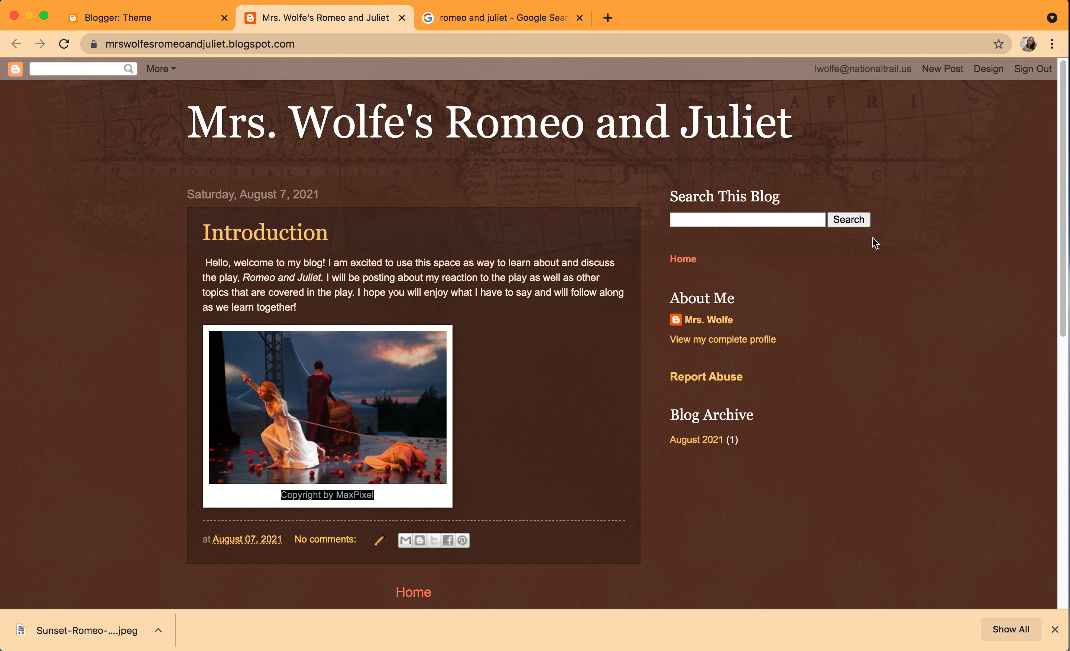
{"action": "left_click", "coordinate": [402, 18]}
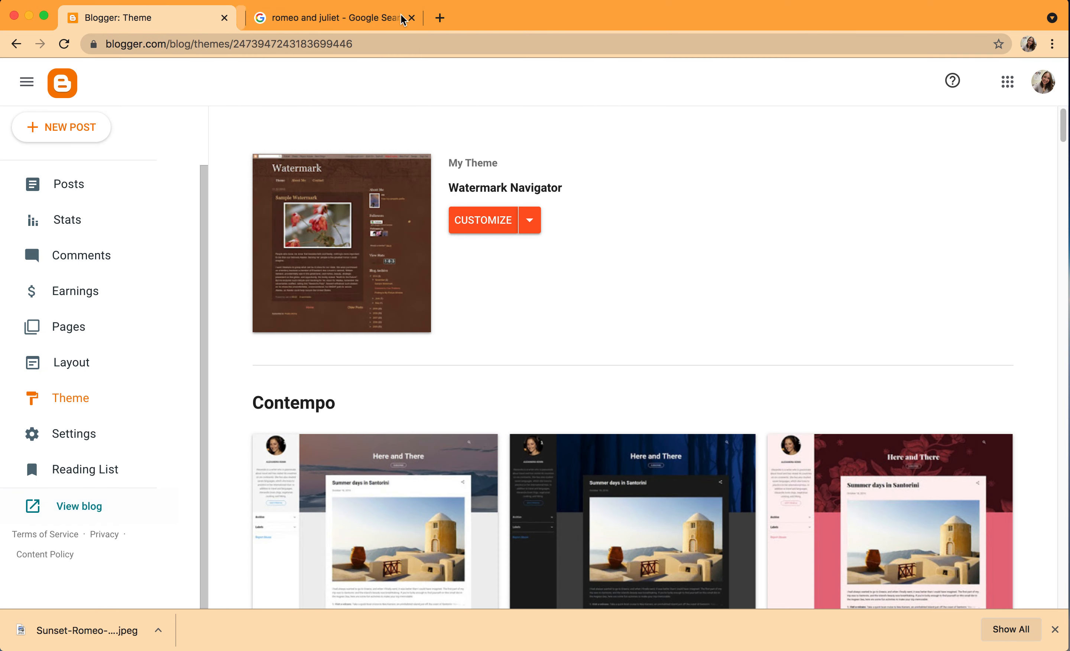
{"action": "scroll", "coordinate": [145, 252], "scroll_direction": "up", "scroll_amount": 2}
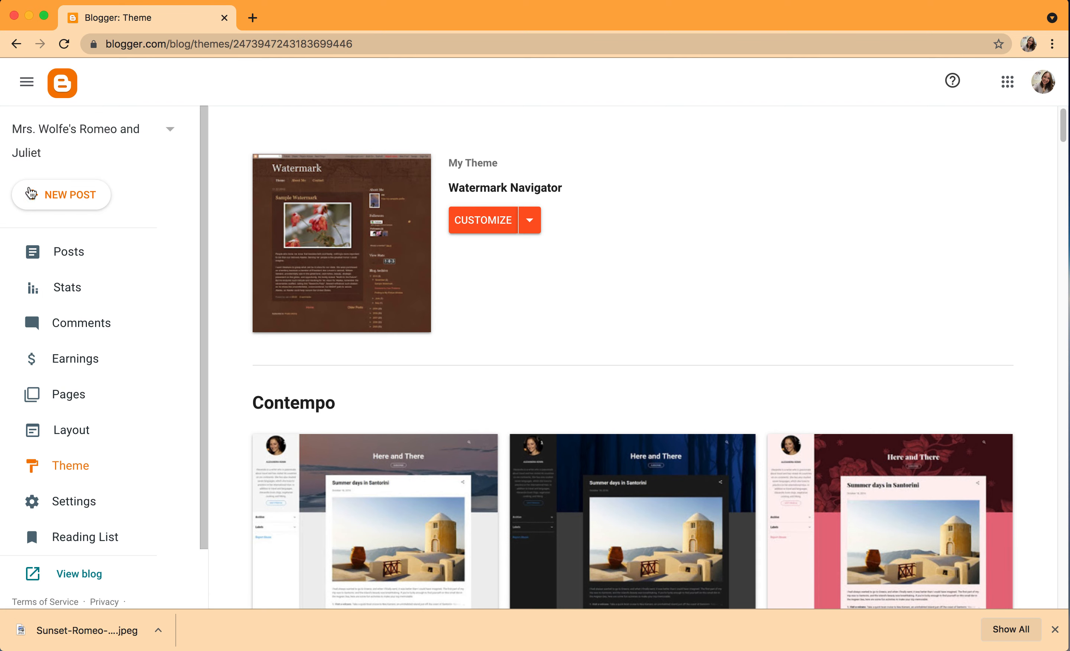
{"action": "scroll", "coordinate": [96, 232], "scroll_direction": "down", "scroll_amount": 1}
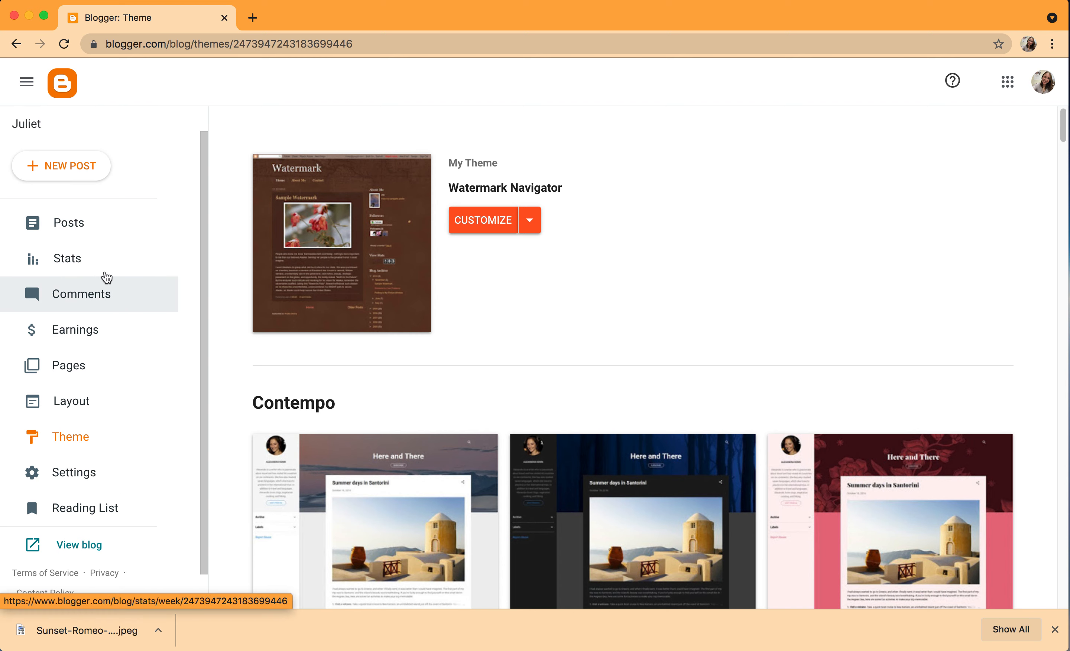
{"action": "scroll", "coordinate": [131, 279], "scroll_direction": "down", "scroll_amount": 1}
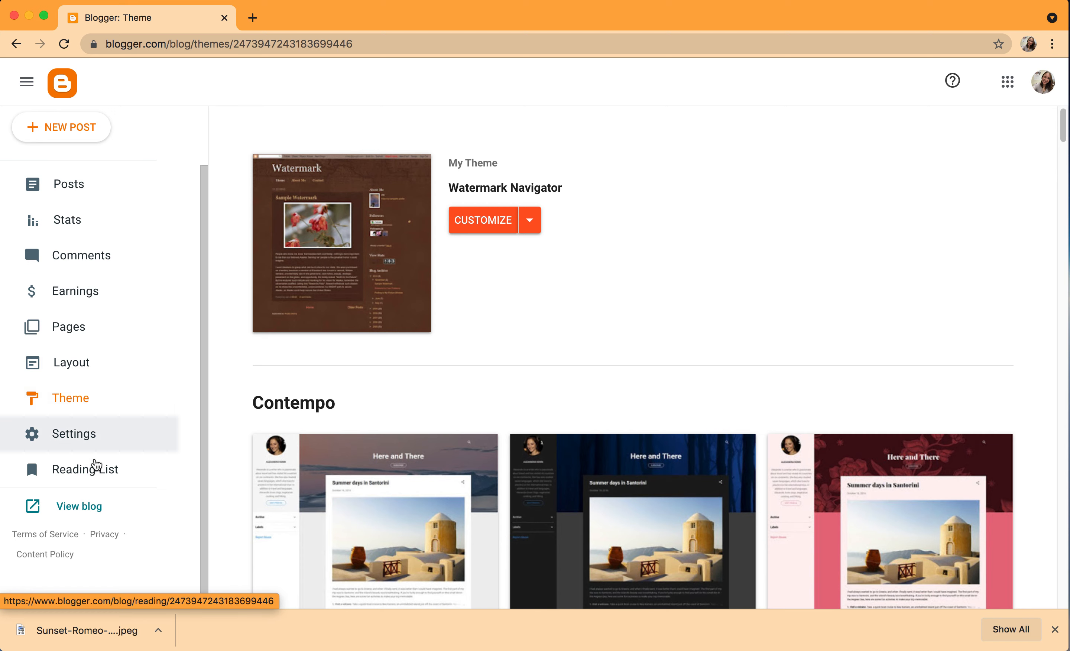